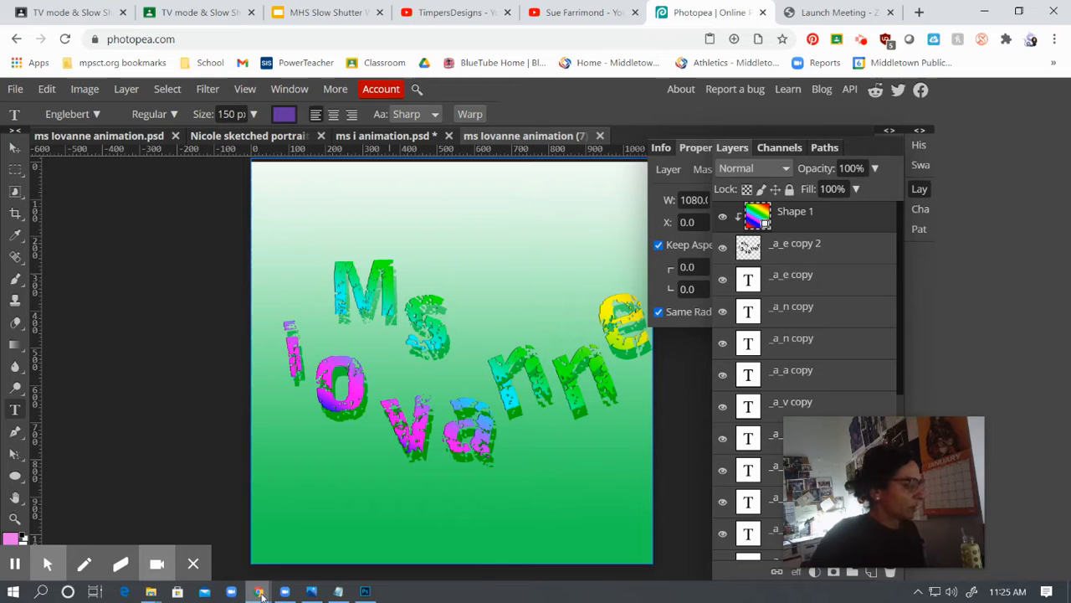
- Switch to Photos to view the finished animated portrait GIF with scattered name lettering, then return to the browser
{"action": "mouse_move", "coordinate": [261, 594]}
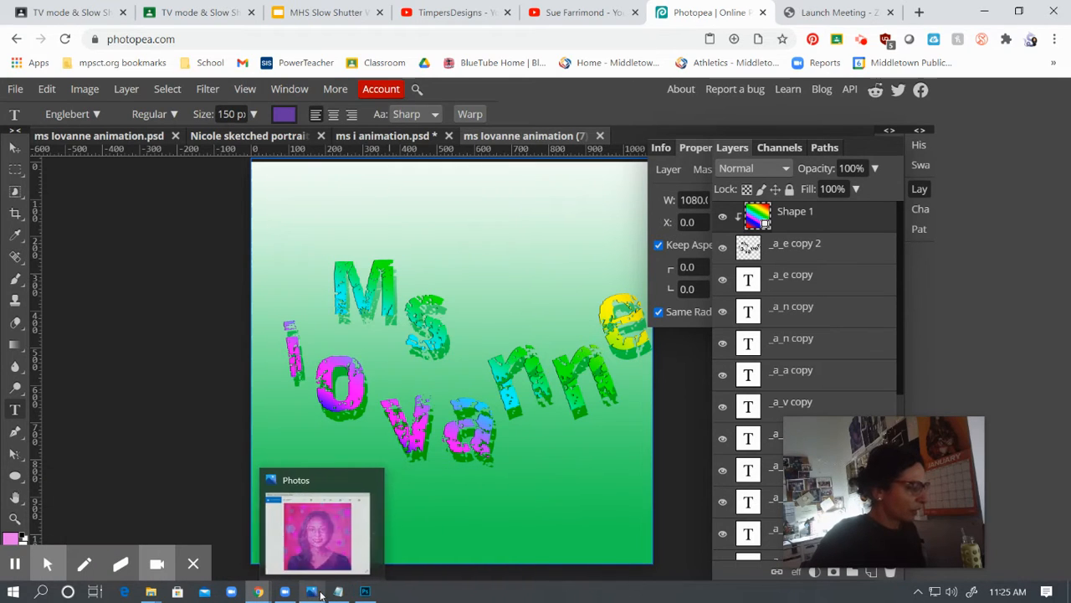
{"action": "mouse_move", "coordinate": [339, 593]}
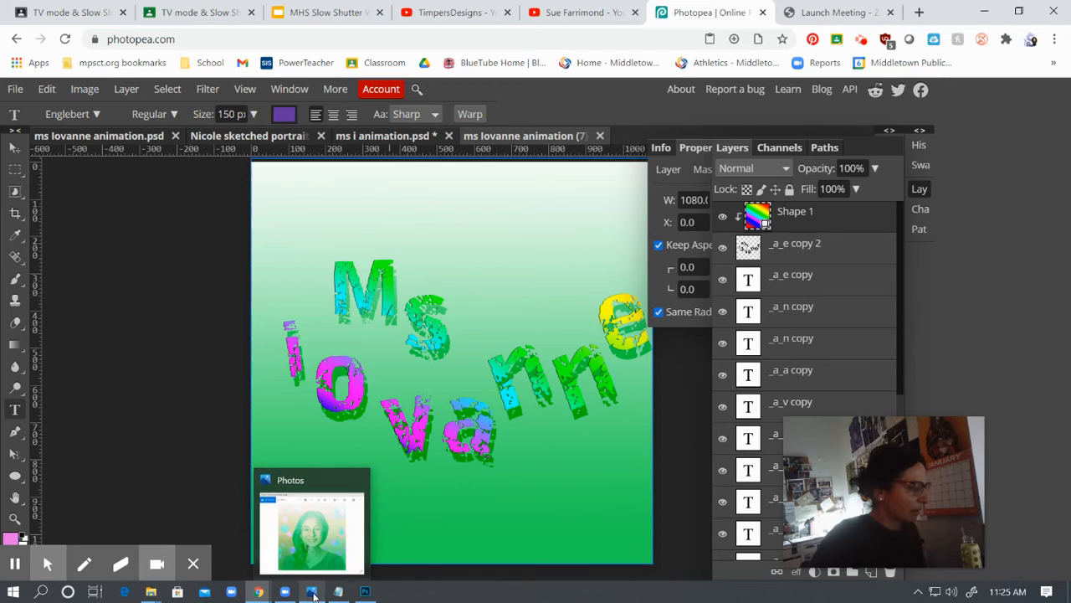
{"action": "left_click", "coordinate": [311, 593]}
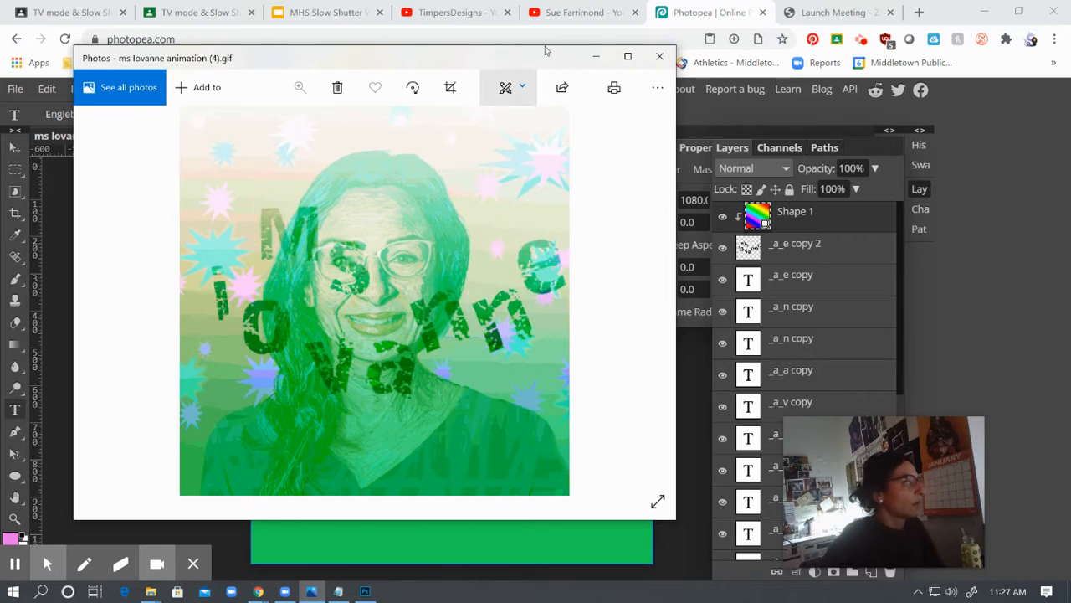
{"action": "left_click", "coordinate": [595, 57]}
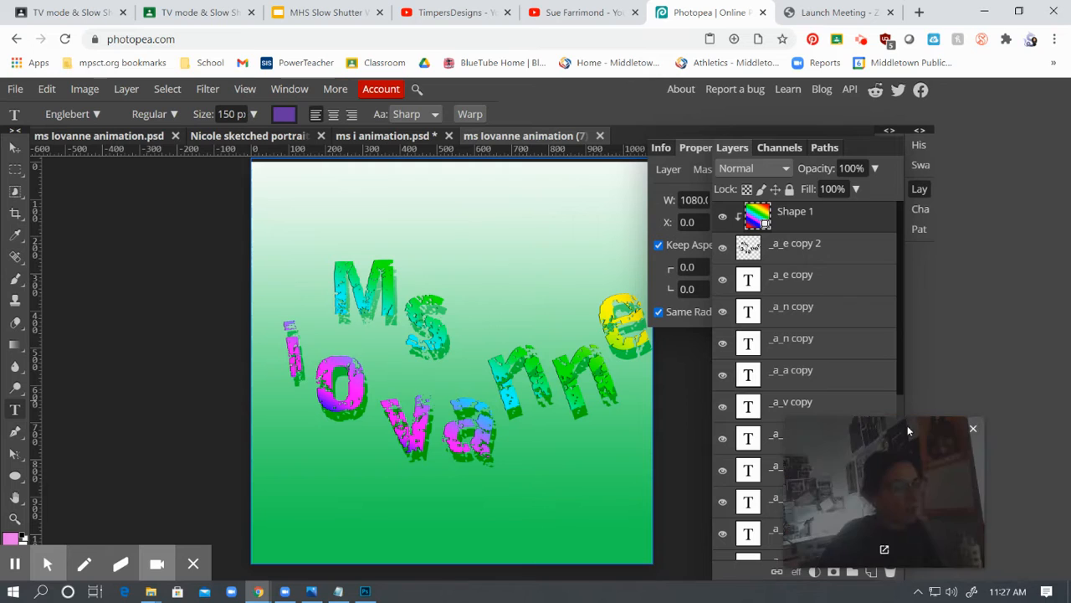
- Look through the full layer stack of the lettering document, from Shape 1 down to the Background
{"action": "left_click_drag", "start_coordinate": [908, 425], "coordinate": [975, 393]}
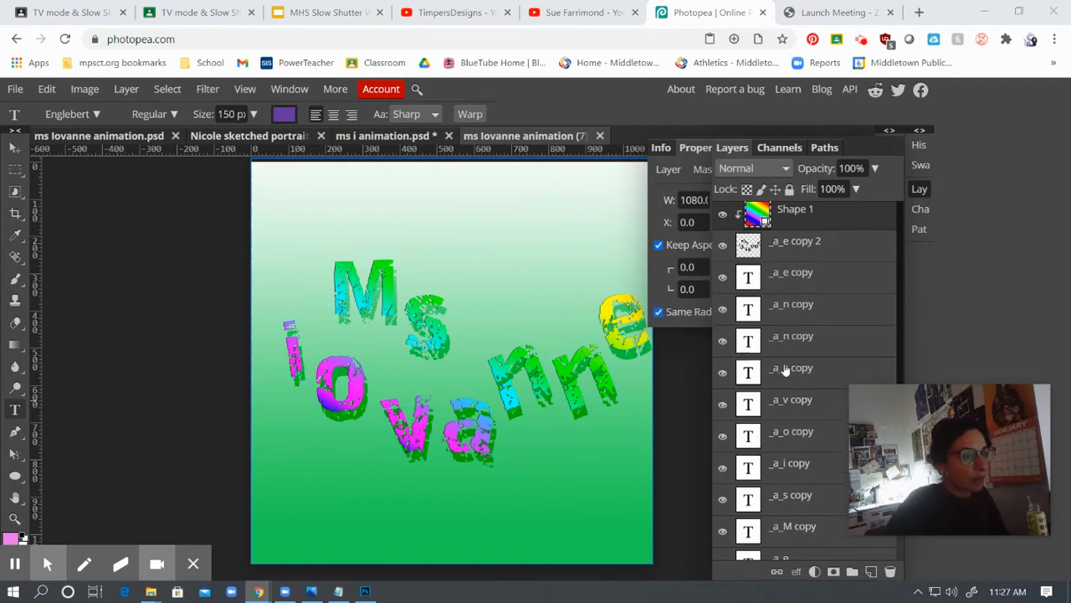
{"action": "scroll", "coordinate": [784, 368], "scroll_direction": "down", "scroll_amount": 3}
{"action": "scroll", "coordinate": [784, 368], "scroll_direction": "down", "scroll_amount": 3}
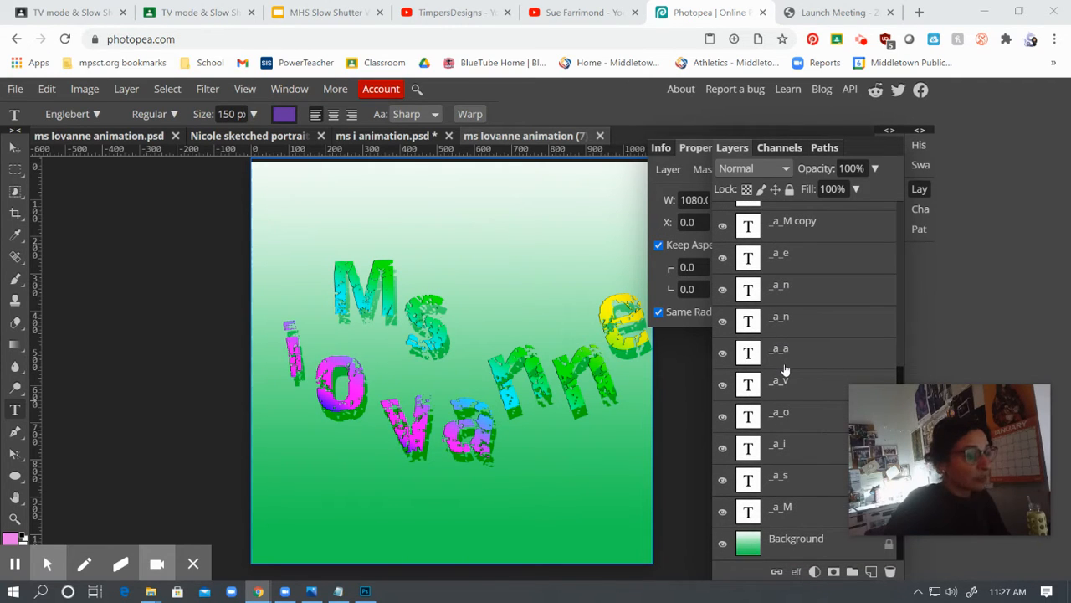
{"action": "scroll", "coordinate": [787, 377], "scroll_direction": "up", "scroll_amount": 5}
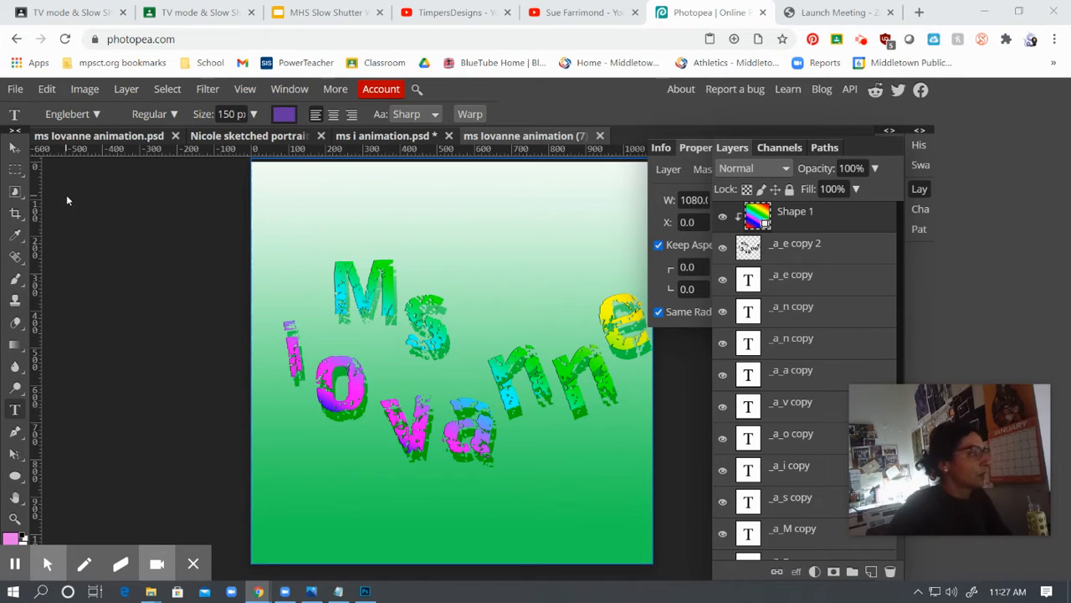
- Create a new 1080 x 1080 px project named "ms i animation" with a white background at 72 DPI
{"action": "left_click", "coordinate": [16, 89]}
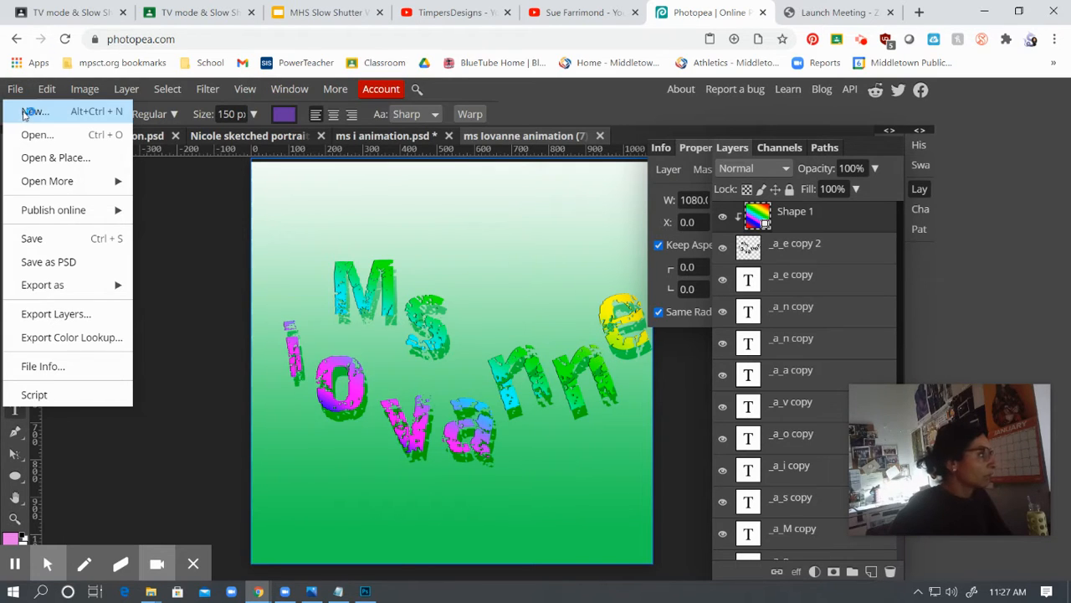
{"action": "left_click", "coordinate": [34, 110]}
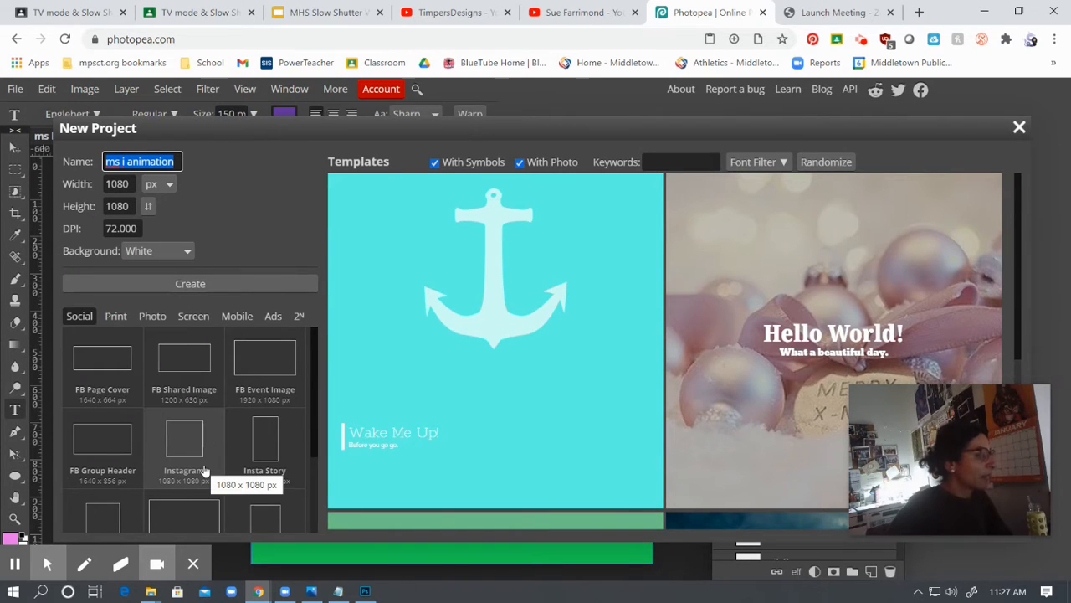
{"action": "left_click", "coordinate": [83, 318]}
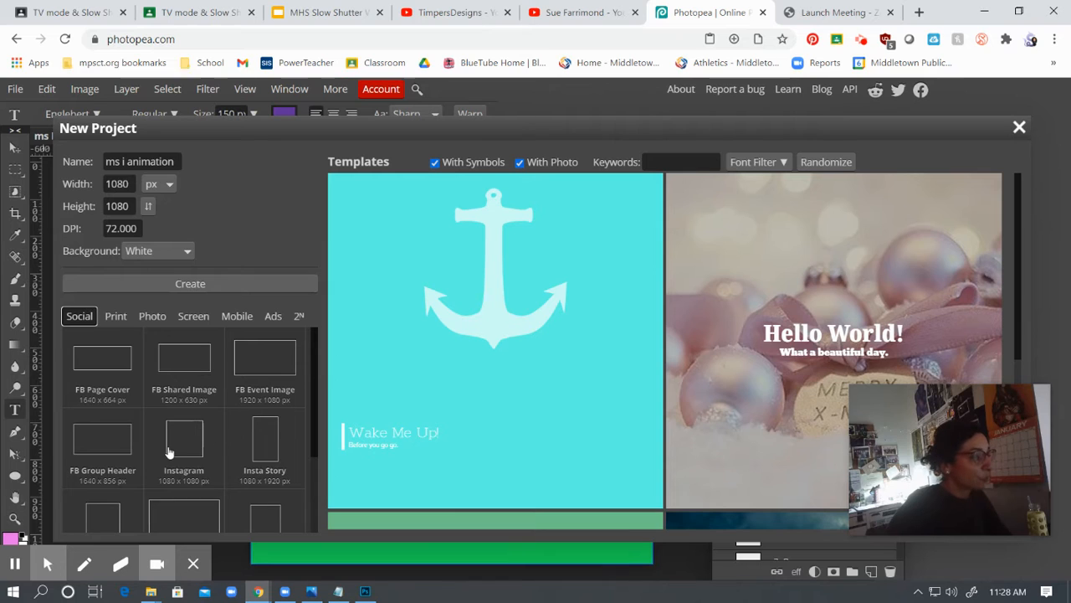
{"action": "scroll", "coordinate": [180, 442], "scroll_direction": "down", "scroll_amount": 1}
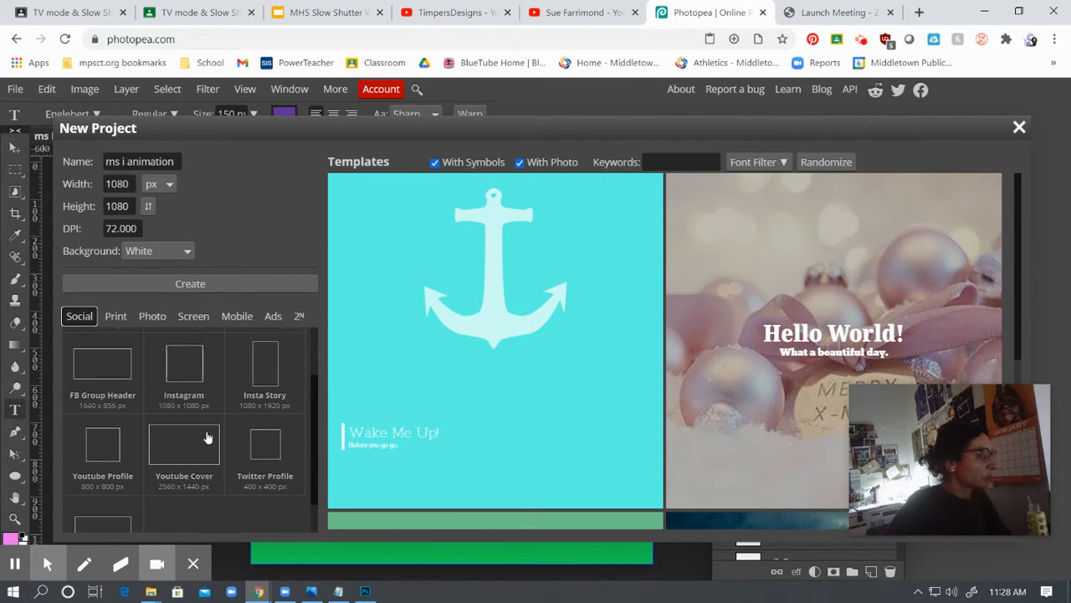
{"action": "scroll", "coordinate": [156, 452], "scroll_direction": "down", "scroll_amount": 1}
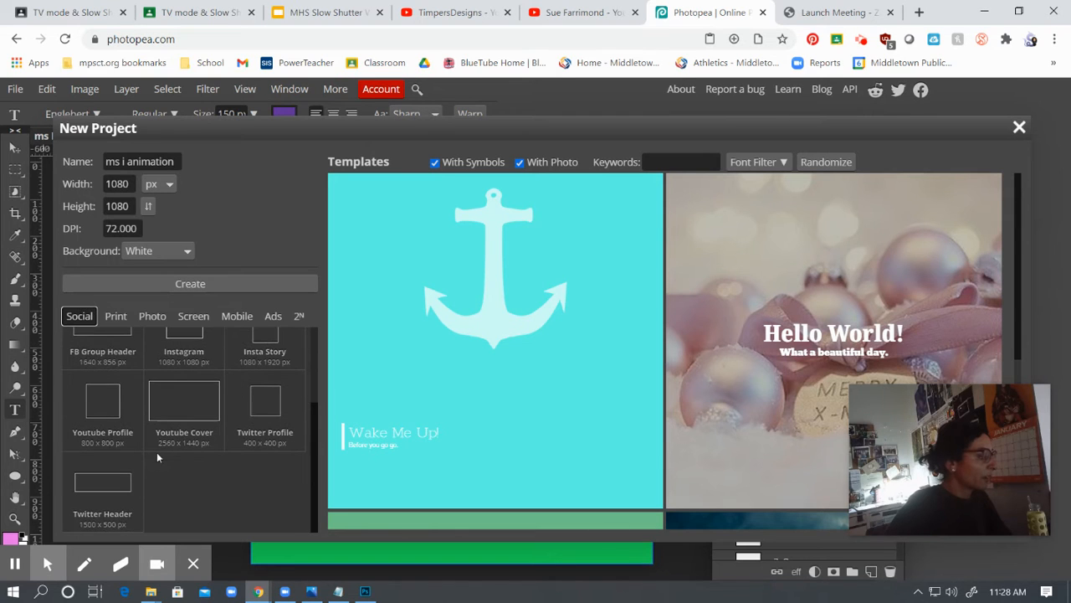
{"action": "scroll", "coordinate": [160, 454], "scroll_direction": "up", "scroll_amount": 1}
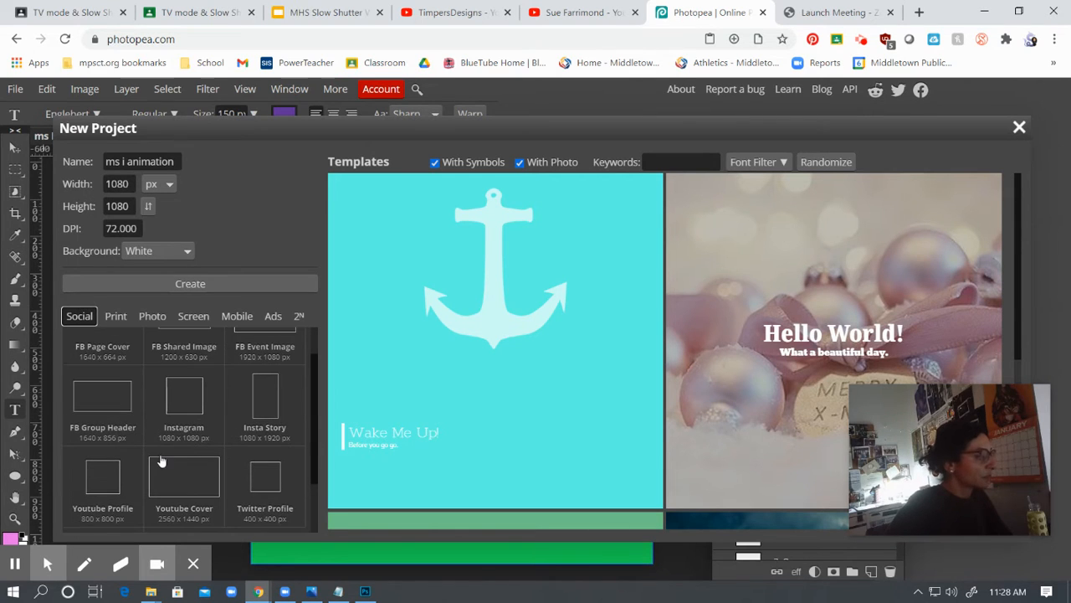
{"action": "scroll", "coordinate": [172, 469], "scroll_direction": "up", "scroll_amount": 1}
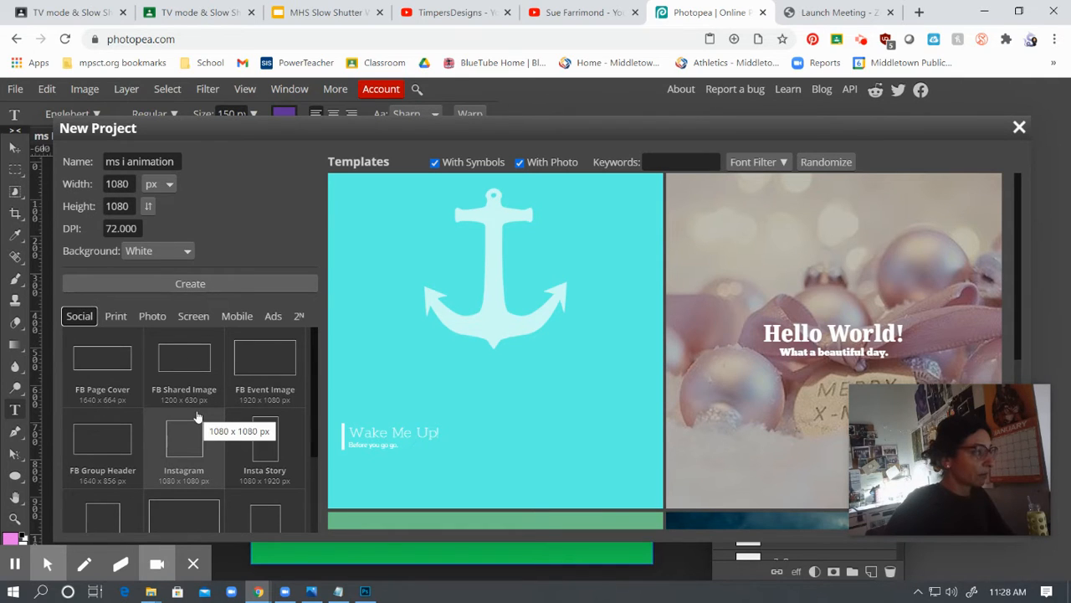
{"action": "left_click", "coordinate": [198, 285]}
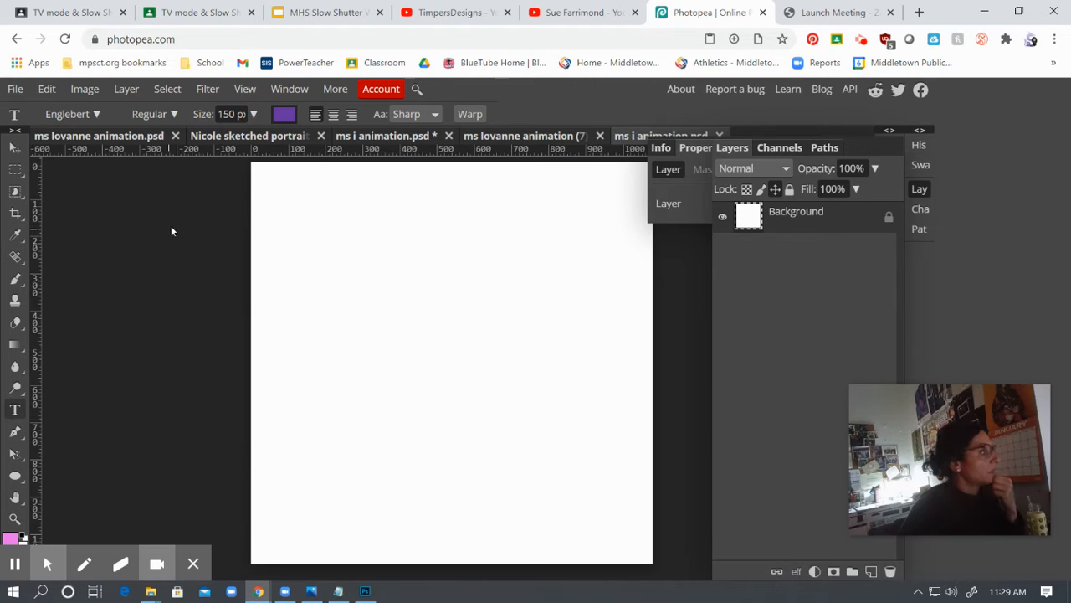
- Set the text font to Engry
{"action": "left_click", "coordinate": [101, 115]}
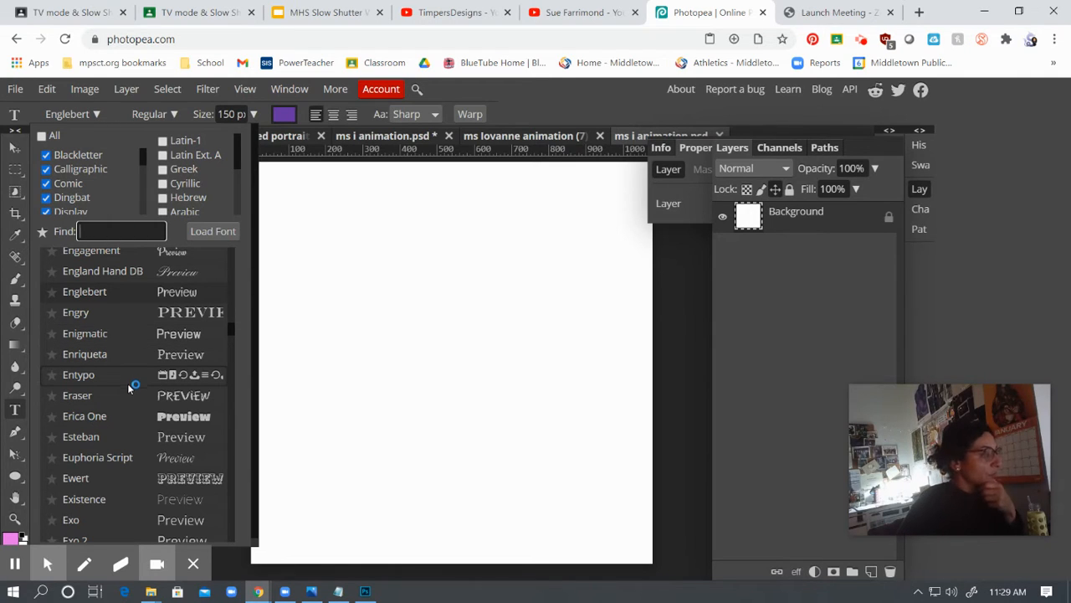
{"action": "left_click", "coordinate": [175, 317]}
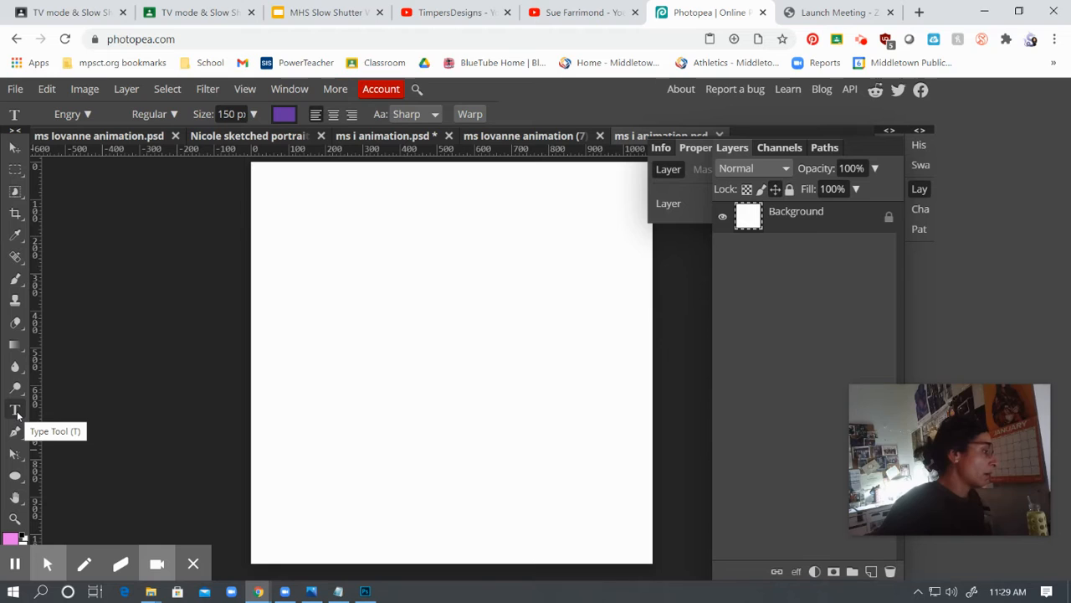
- Draw a rainbow-gradient circle about 717 px wide with the Ellipse tool and move it slightly up and left to X 172
{"action": "left_click", "coordinate": [15, 476]}
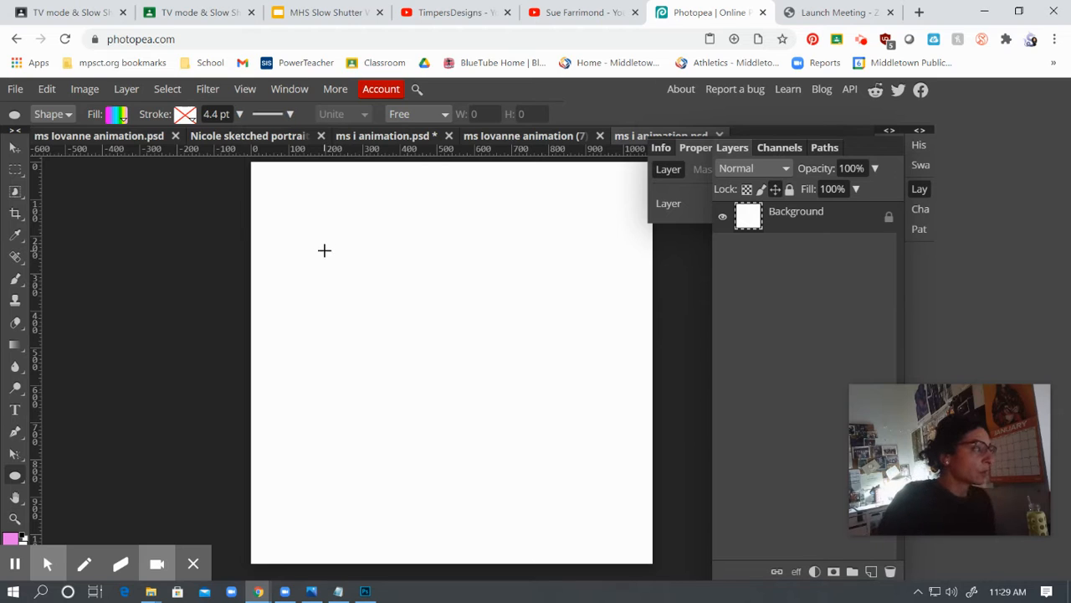
{"action": "left_click_drag", "start_coordinate": [325, 252], "coordinate": [591, 509]}
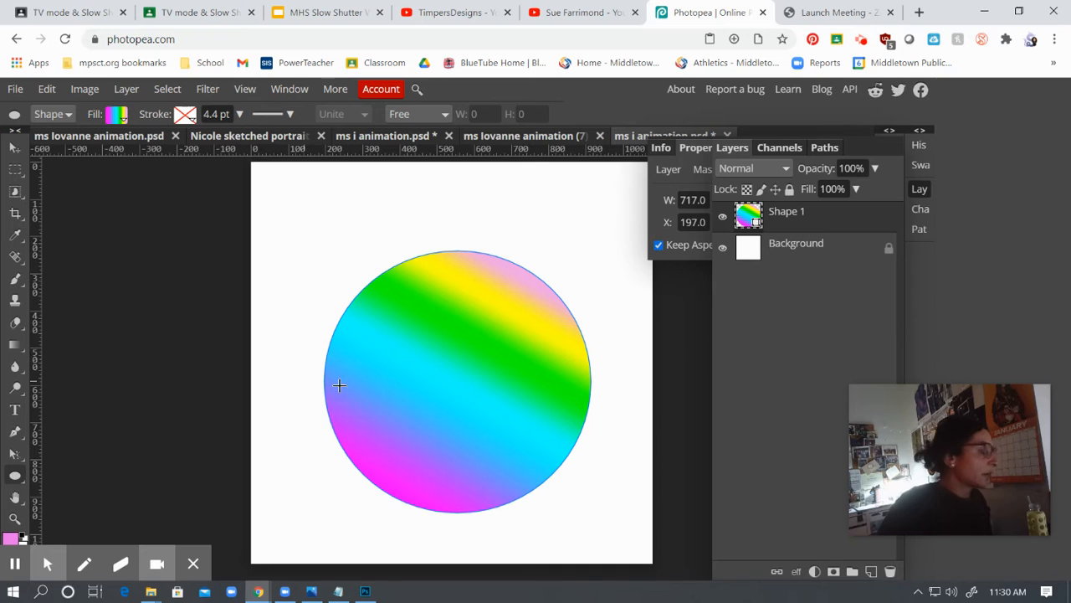
{"action": "left_click", "coordinate": [14, 148]}
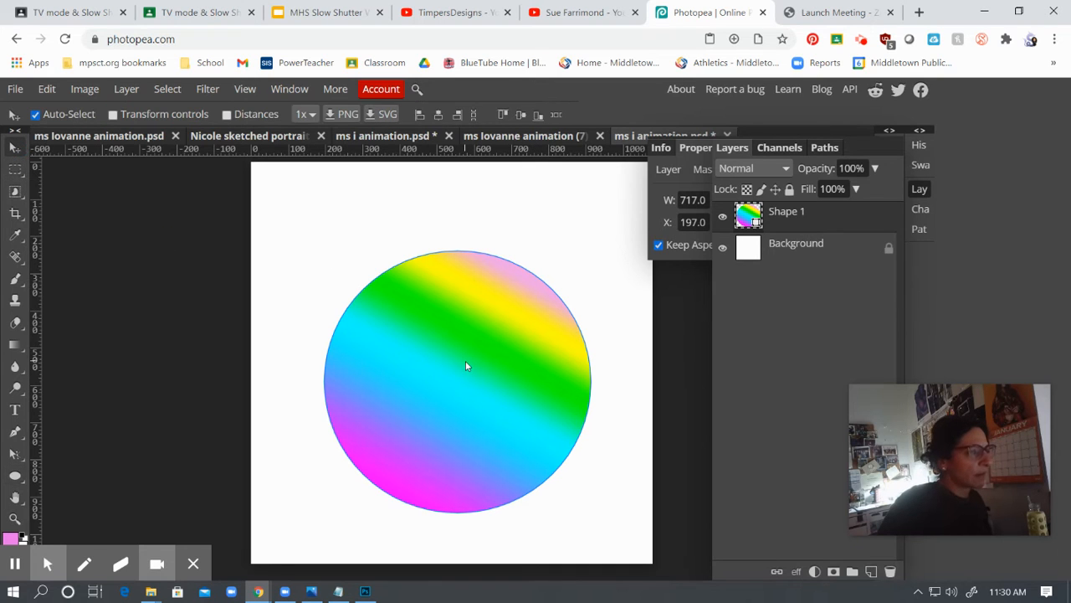
{"action": "left_click_drag", "start_coordinate": [465, 361], "coordinate": [455, 332]}
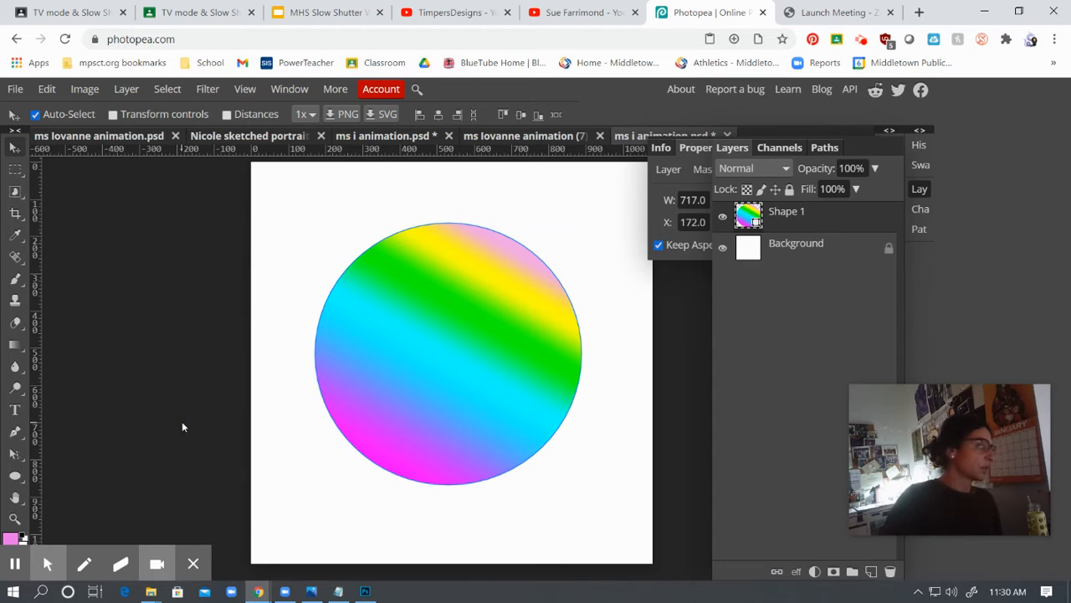
- Add purple 150 px Engry text along the circle's edge from its upper left, reading "MS.", the teacher's surname with 's, and "world"
{"action": "left_click", "coordinate": [15, 410]}
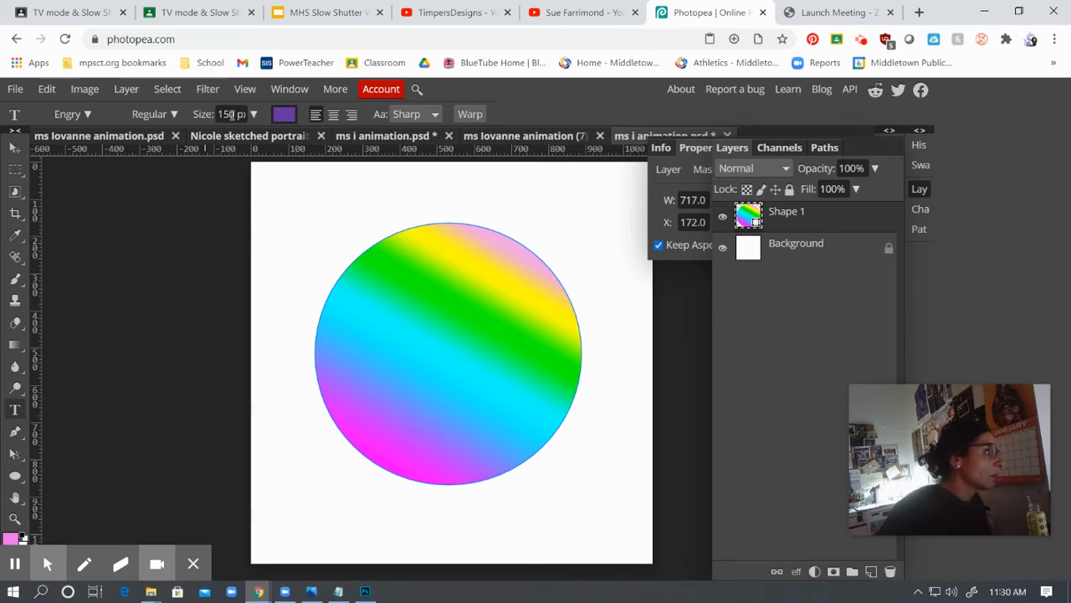
{"action": "left_click", "coordinate": [344, 274]}
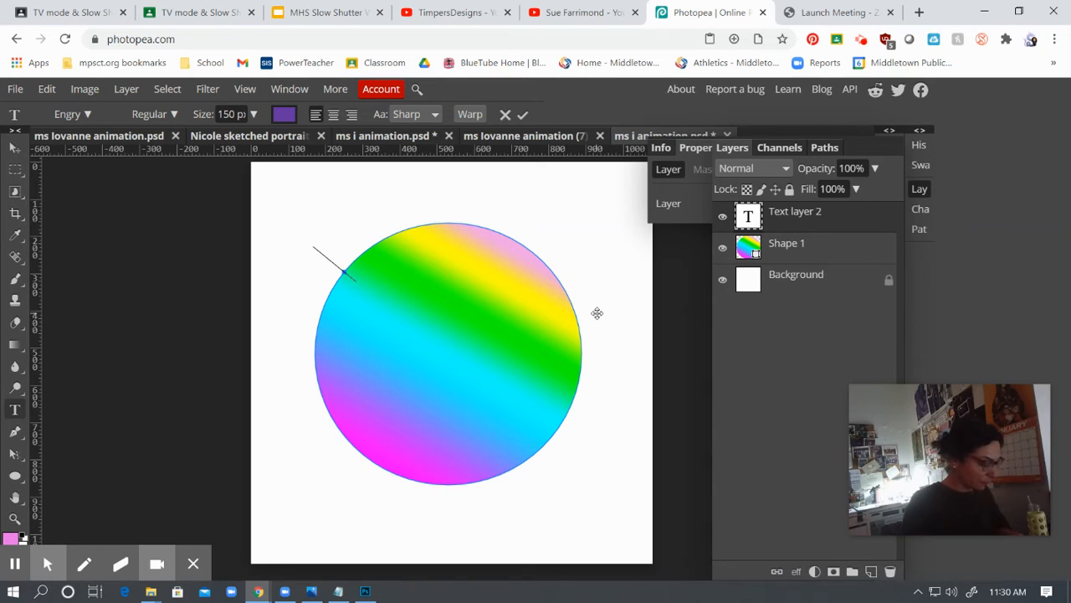
{"action": "type", "text": "MS"}
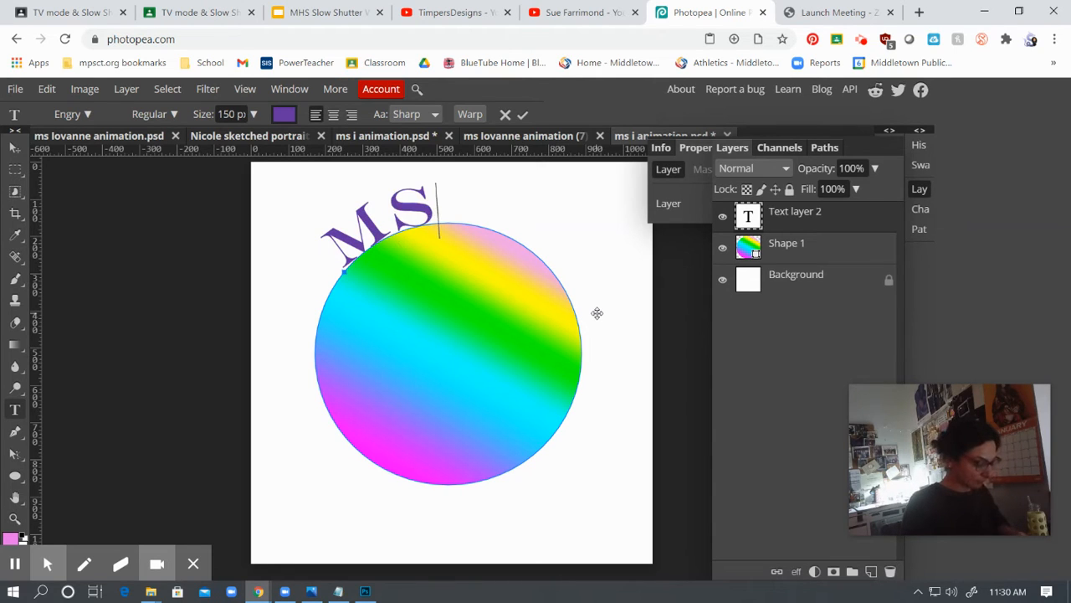
{"action": "type", "text": ". "}
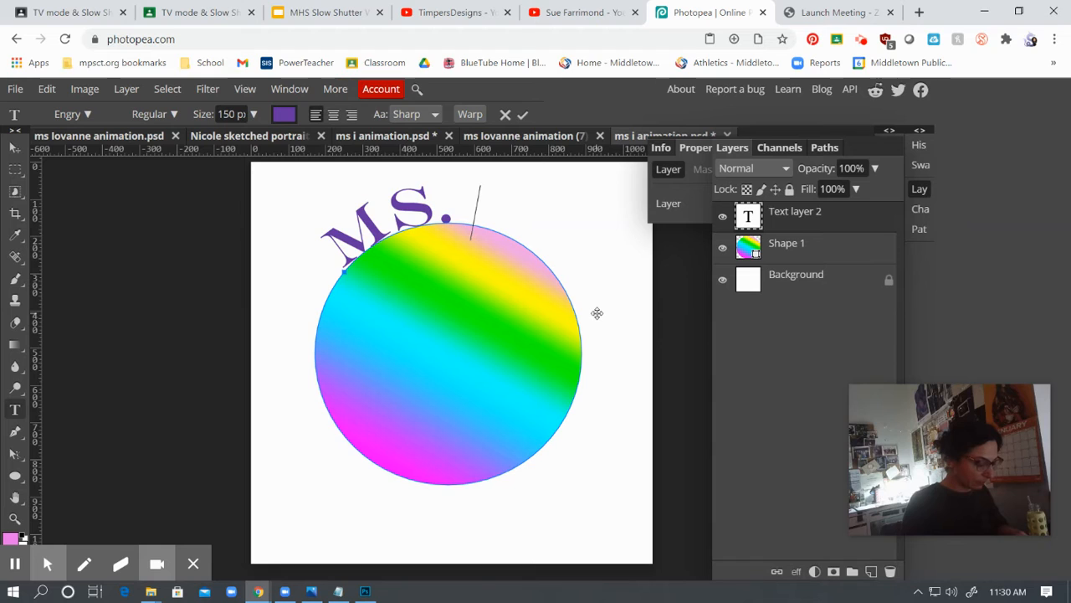
{"action": "type", "text": "I"}
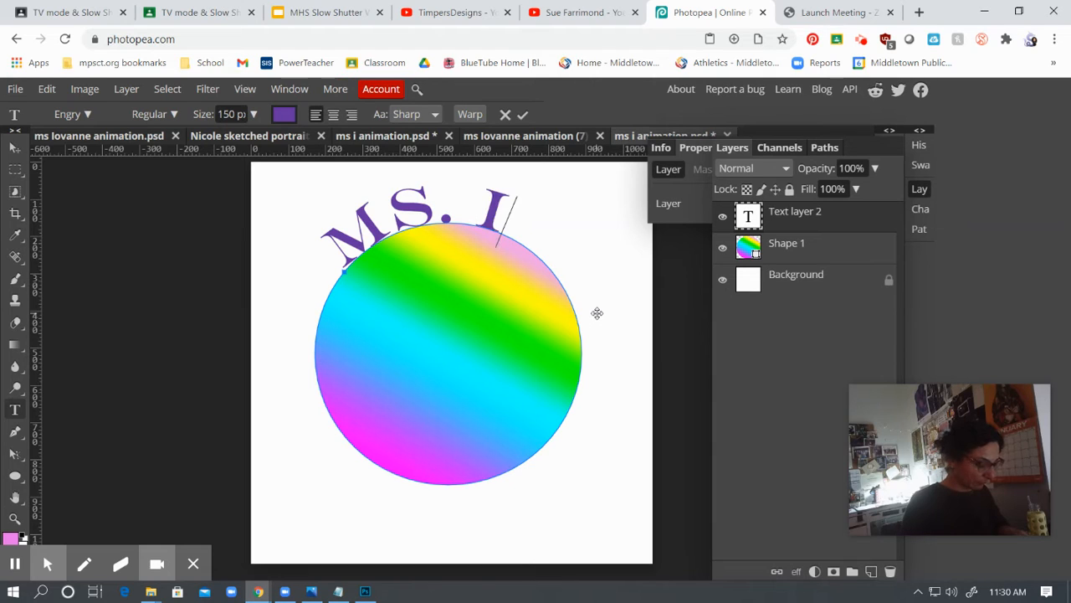
{"action": "type", "text": "ovann"}
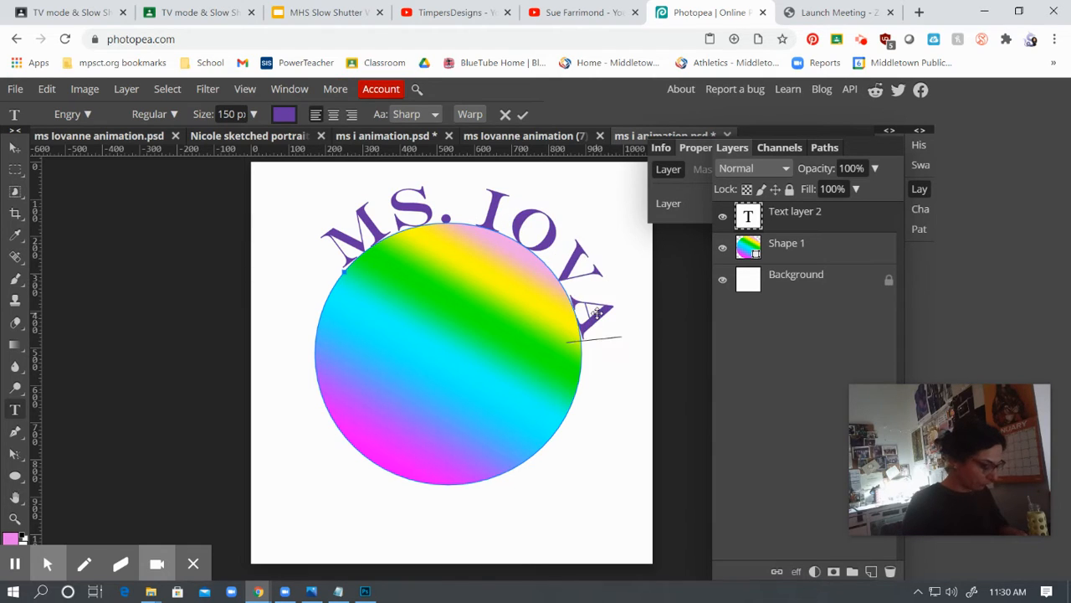
{"action": "type", "text": "e"}
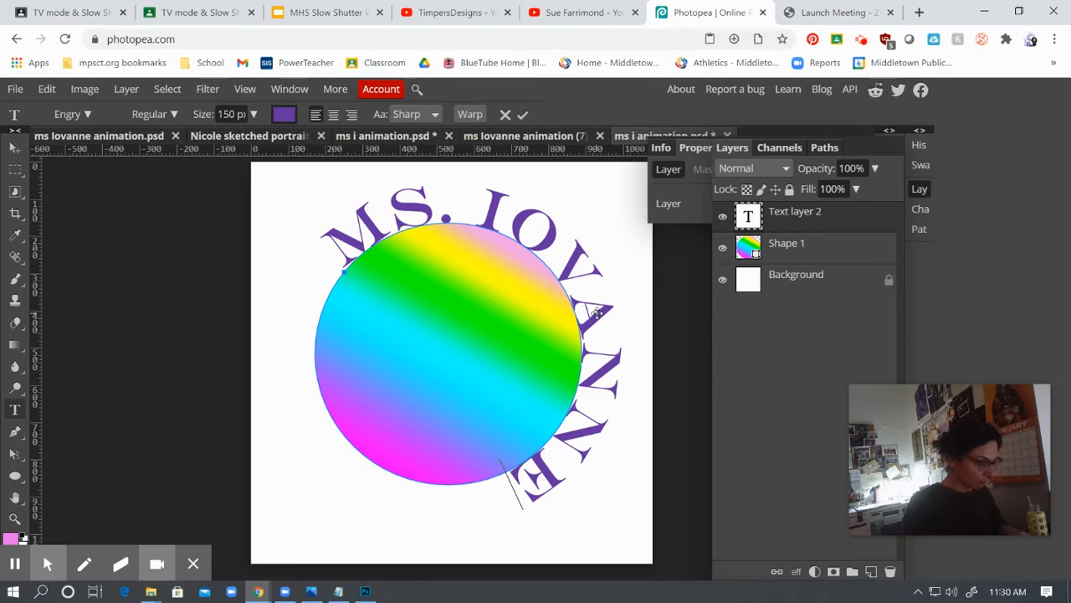
{"action": "type", "text": "'s"}
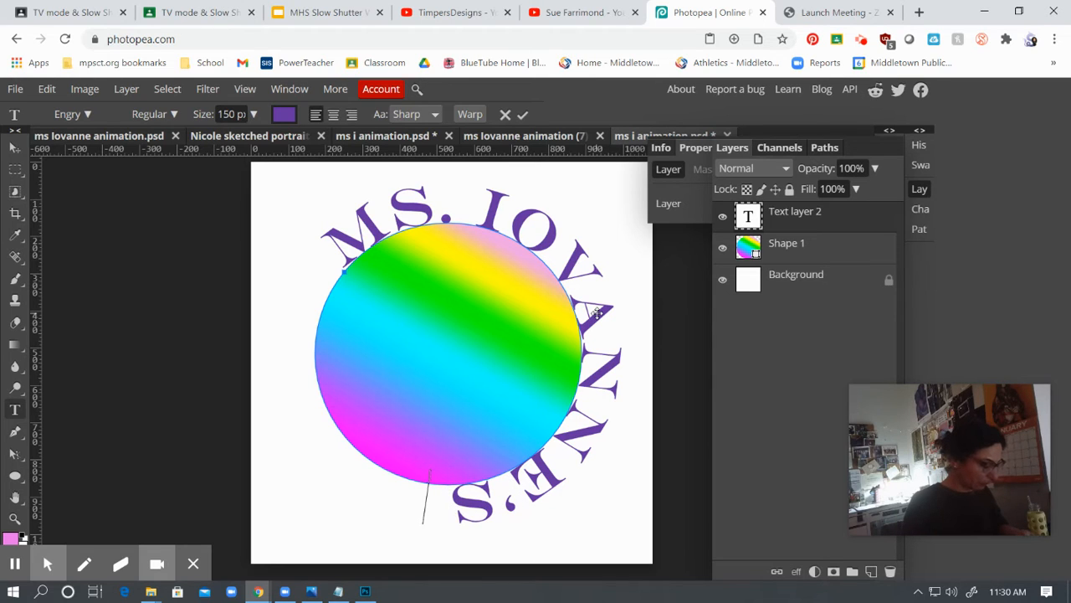
{"action": "type", "text": " wor"}
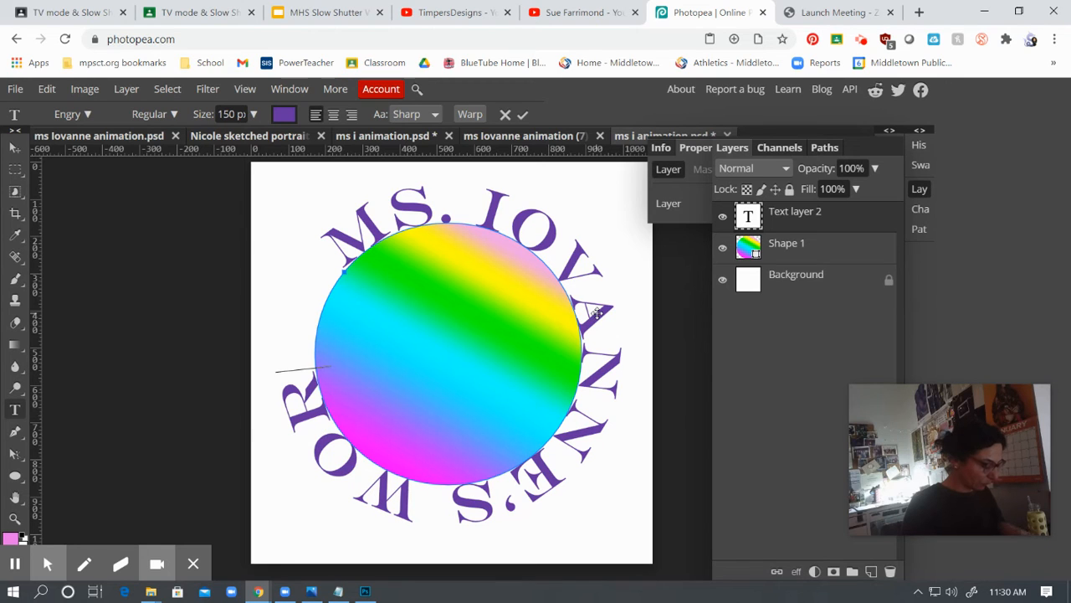
{"action": "type", "text": "l"}
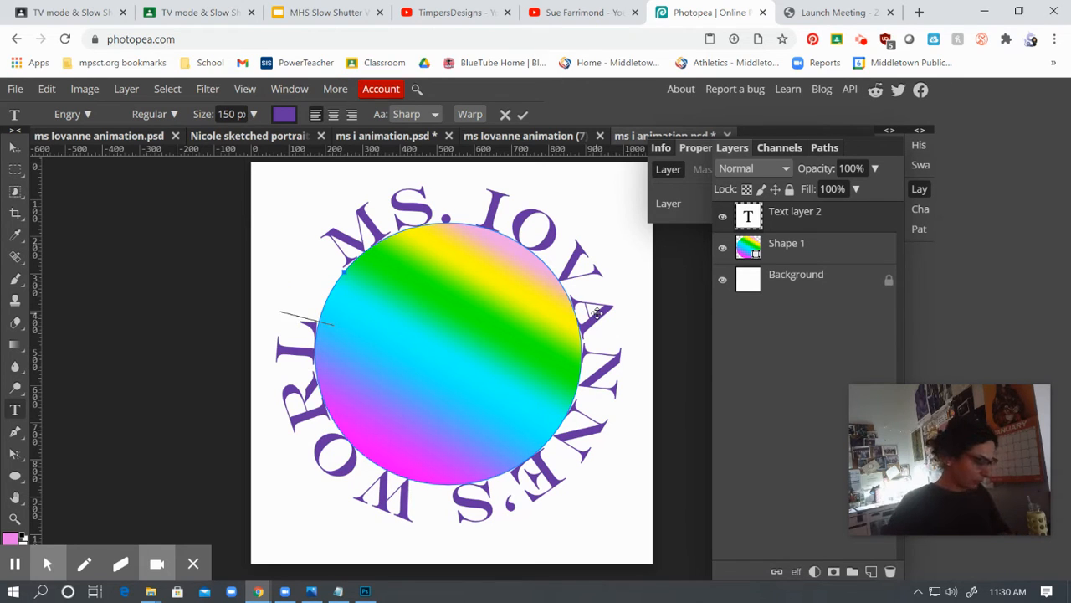
{"action": "type", "text": "d"}
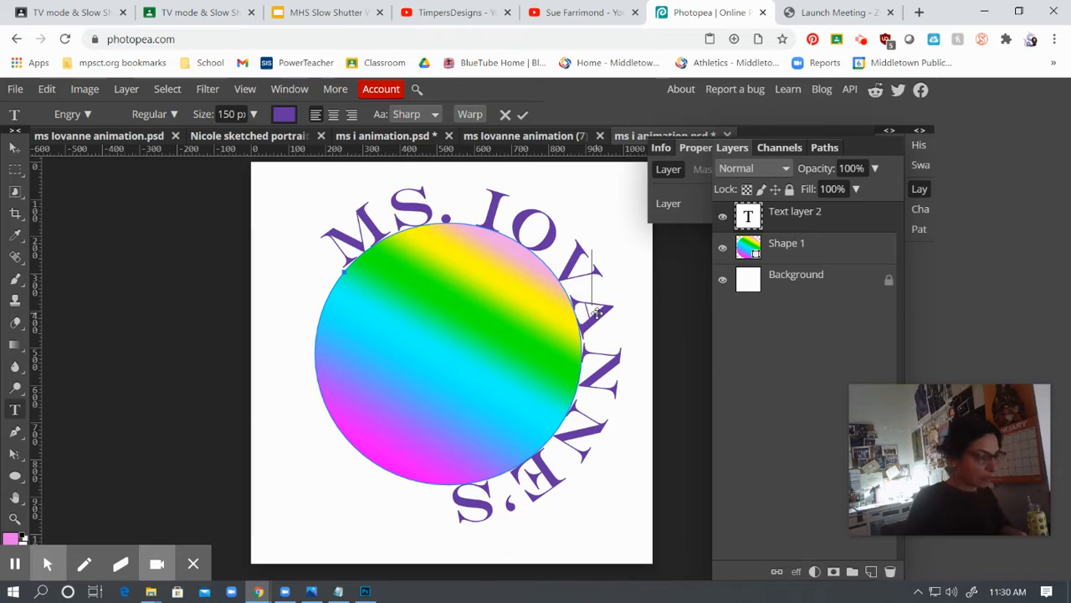
- Try to re-enter "WOR" after the possessive surname in the circular text
{"action": "left_click", "coordinate": [460, 500]}
{"action": "type", "text": "WOR"}
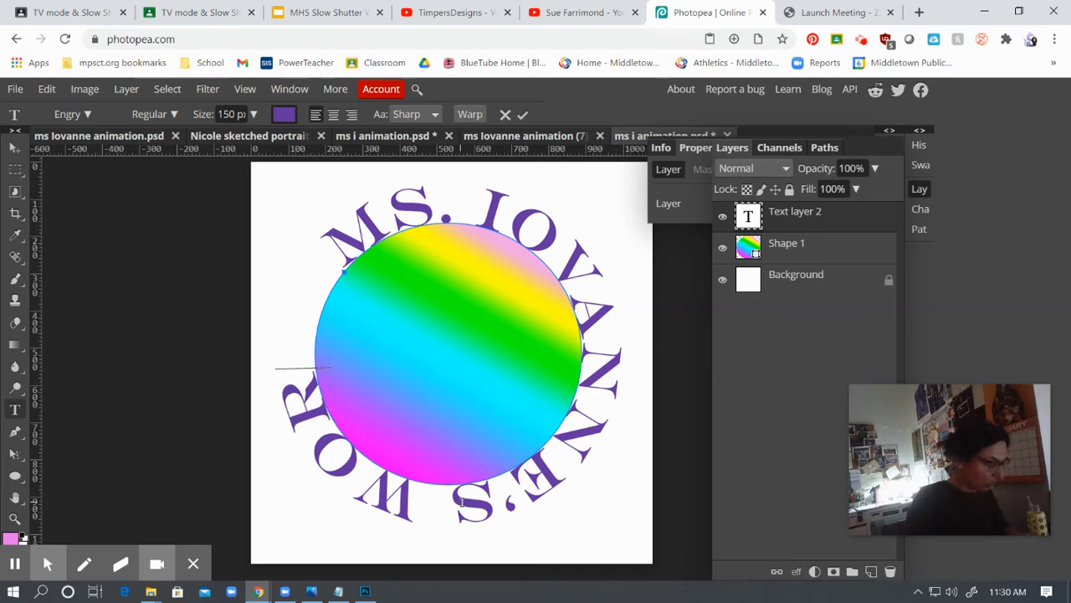
{"action": "key", "text": "ctrl+z"}
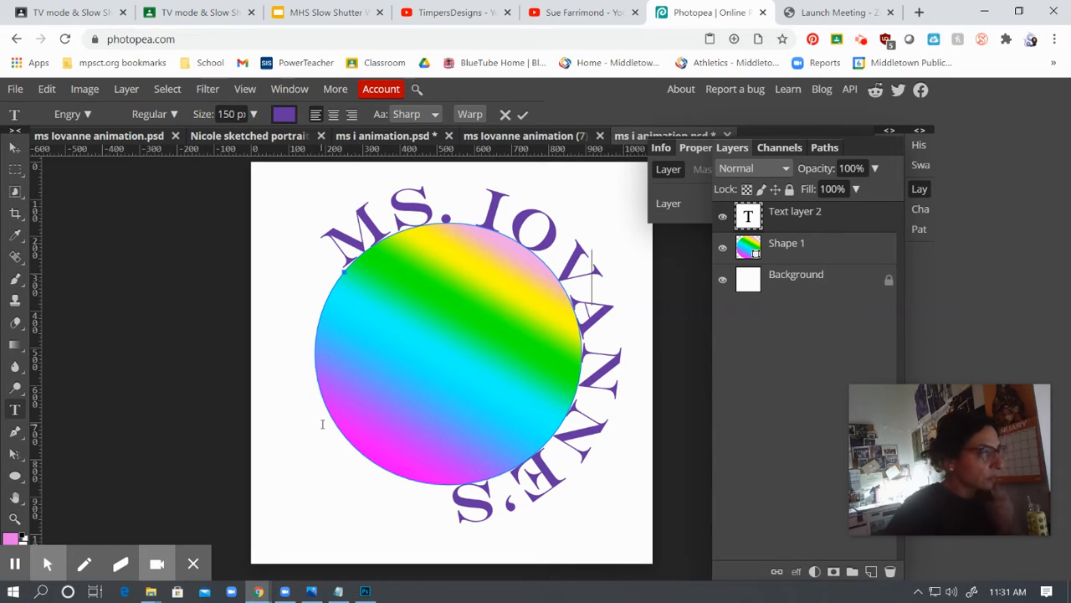
- Set the "MS." and possessive-surname part of the circular text to 125 px and commit the edit
{"action": "left_click_drag", "start_coordinate": [325, 250], "coordinate": [371, 511]}
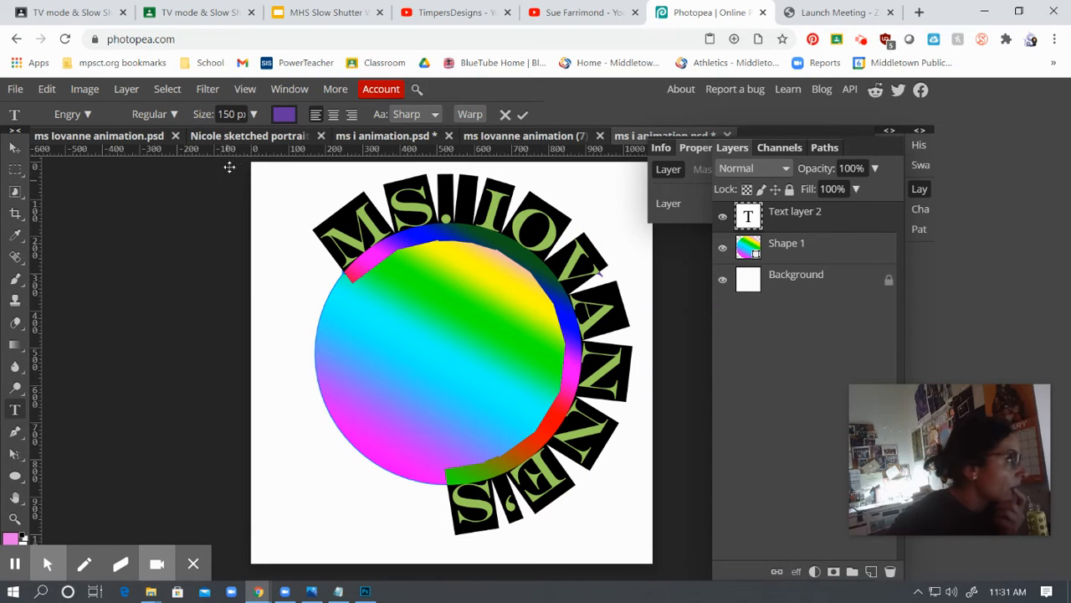
{"action": "left_click", "coordinate": [235, 115]}
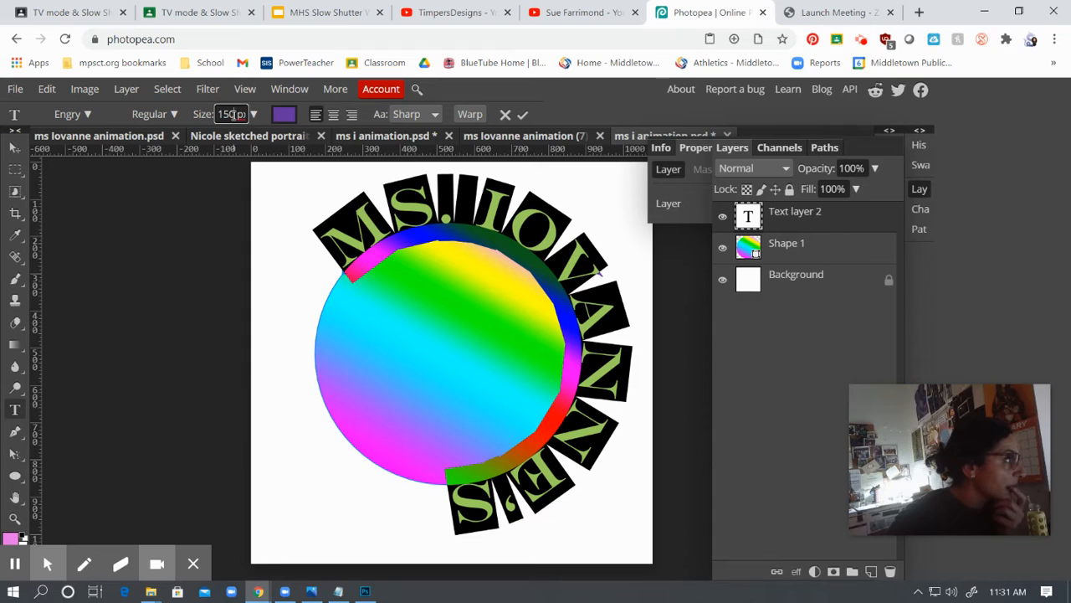
{"action": "left_click_drag", "start_coordinate": [235, 114], "coordinate": [224, 114]}
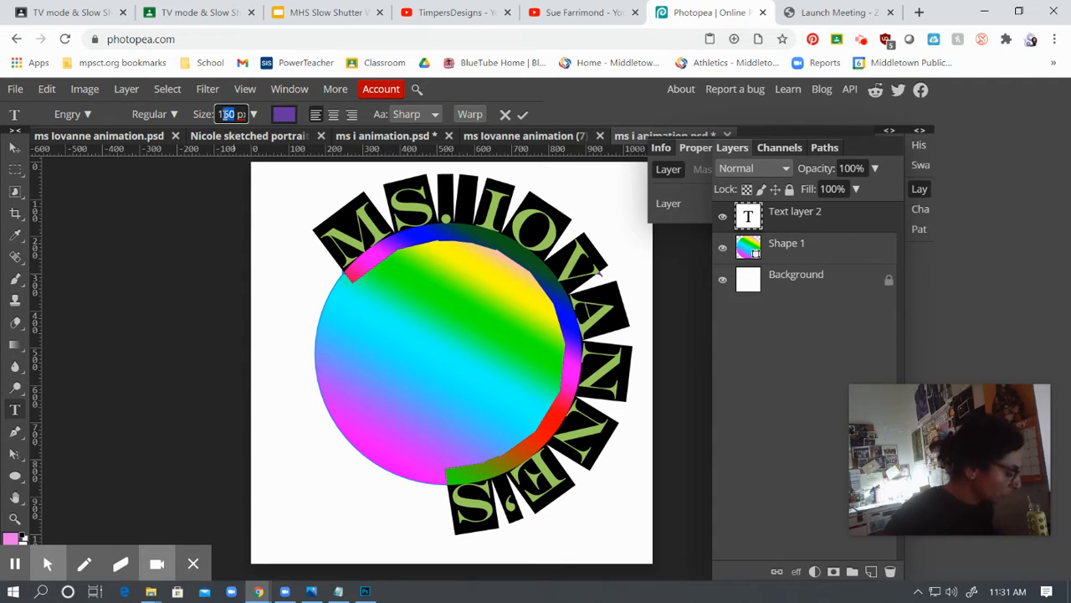
{"action": "type", "text": "25"}
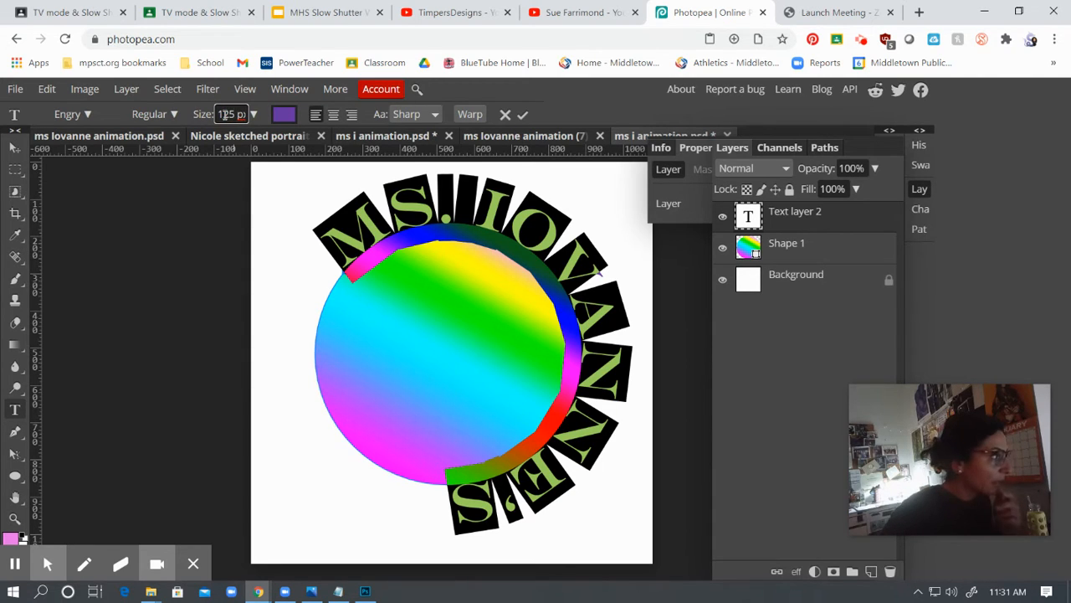
{"action": "key", "text": "Return"}
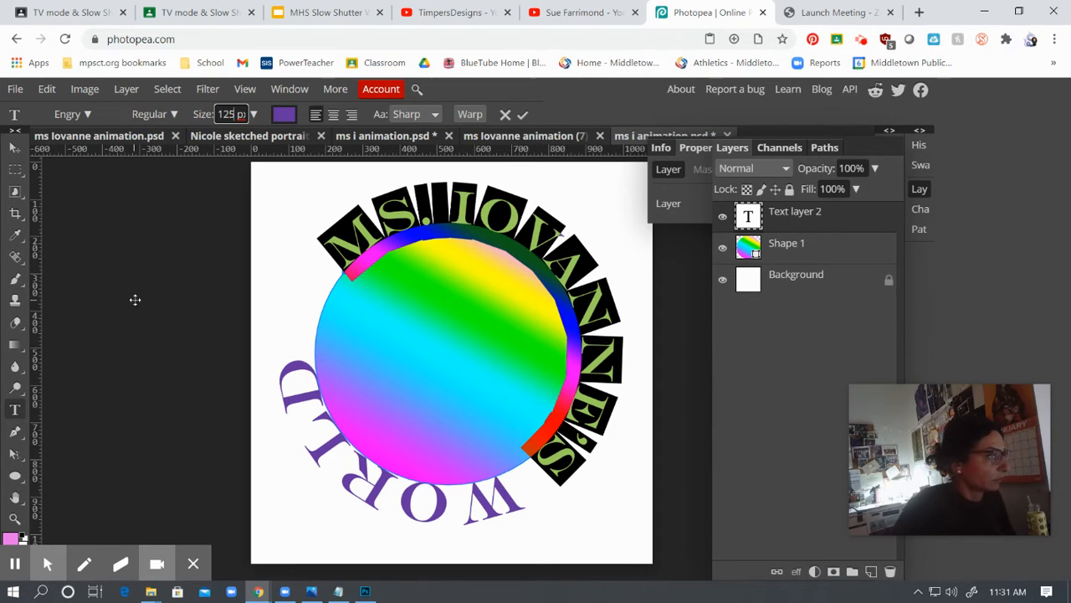
{"action": "left_click", "coordinate": [15, 147]}
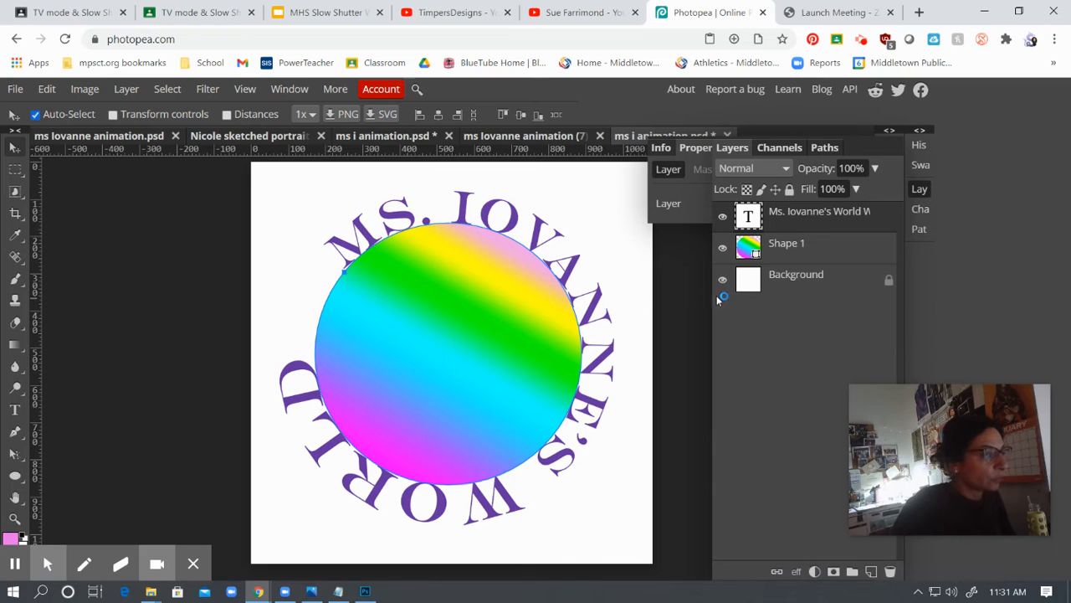
- Hide the rainbow-gradient circle layer, Shape 1, and reselect the circular text layer
{"action": "left_click", "coordinate": [723, 250]}
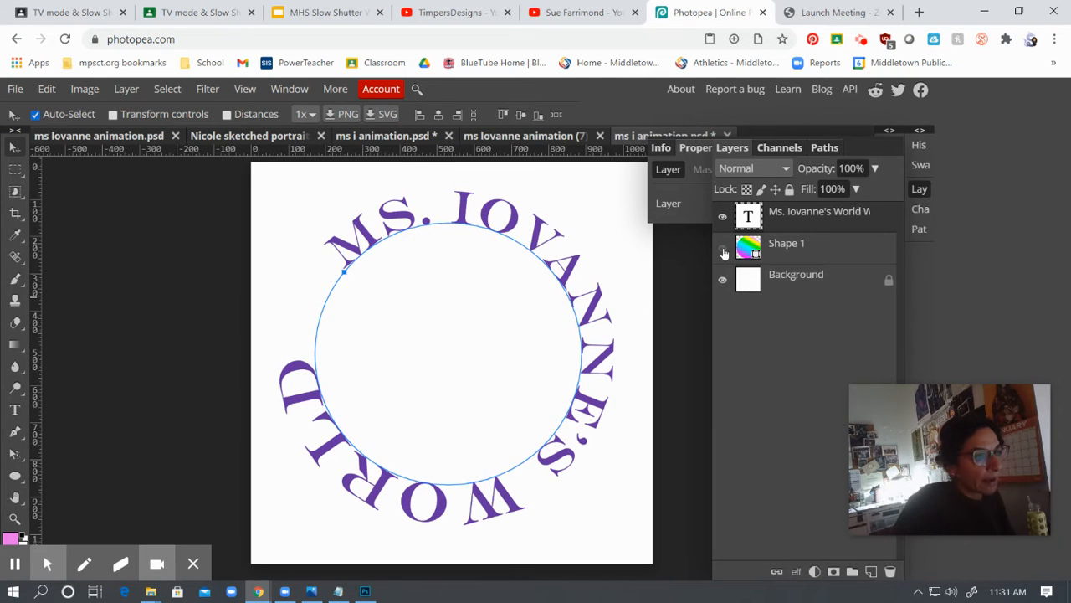
{"action": "right_click", "coordinate": [826, 246]}
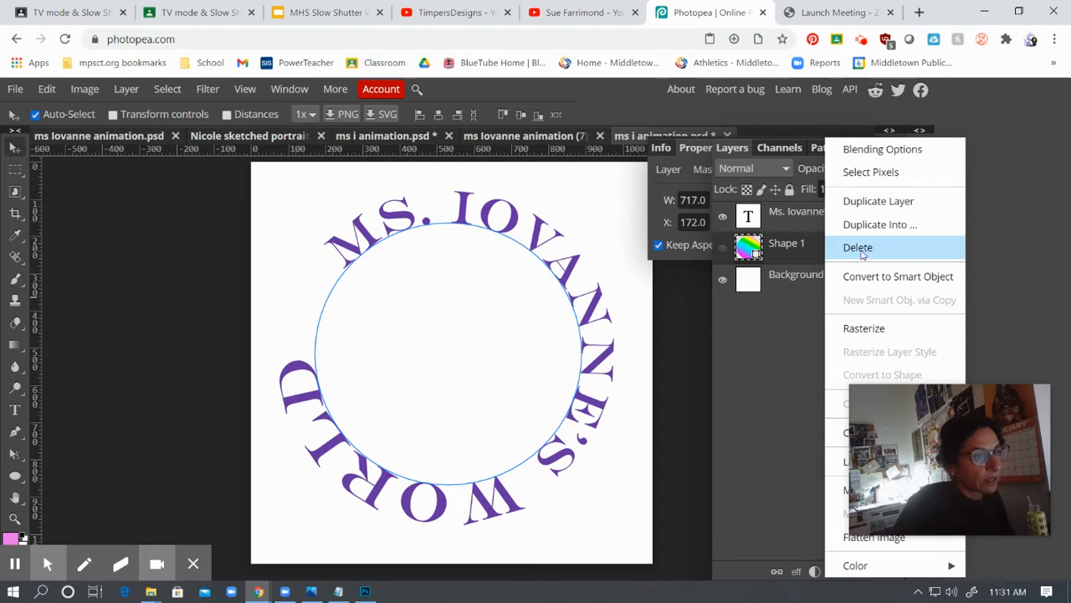
{"action": "left_click", "coordinate": [804, 224]}
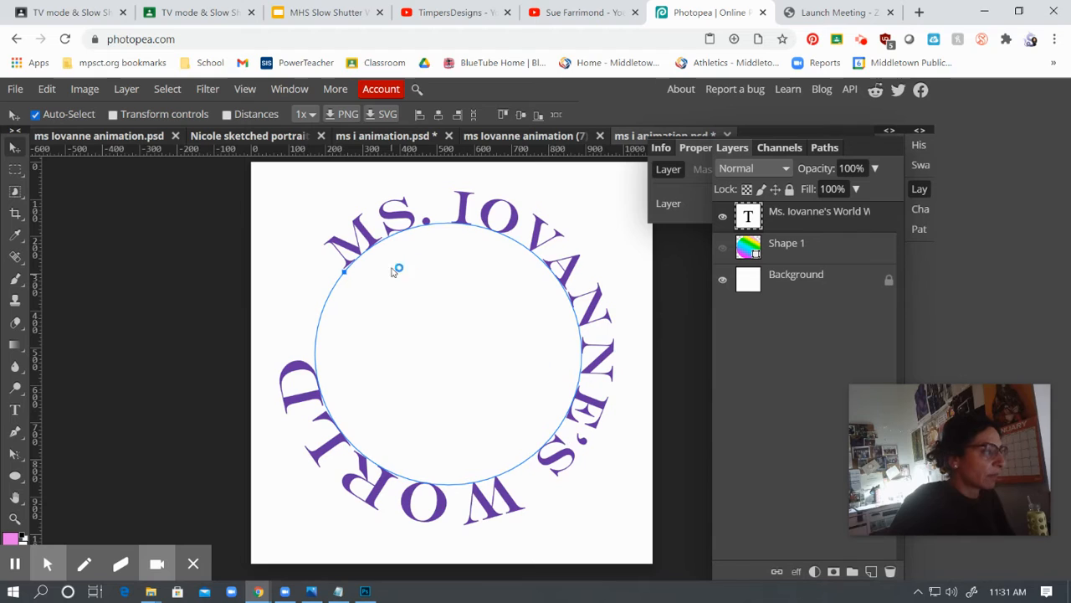
{"action": "double_click", "coordinate": [799, 213]}
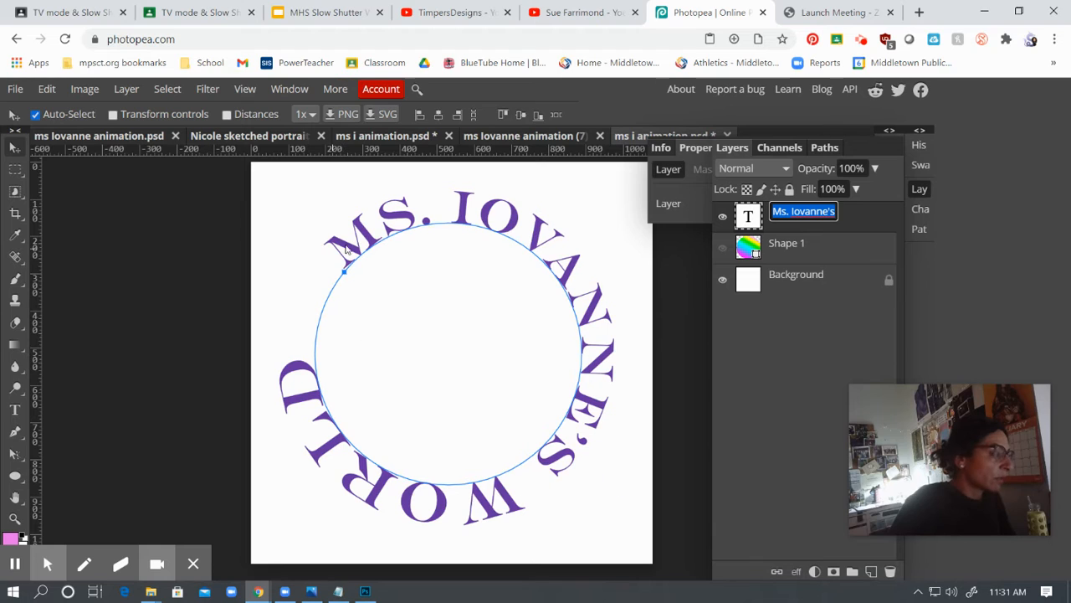
- Select the entire circular text for editing and try sizes of 120 px and 125 px
{"action": "left_click", "coordinate": [14, 409]}
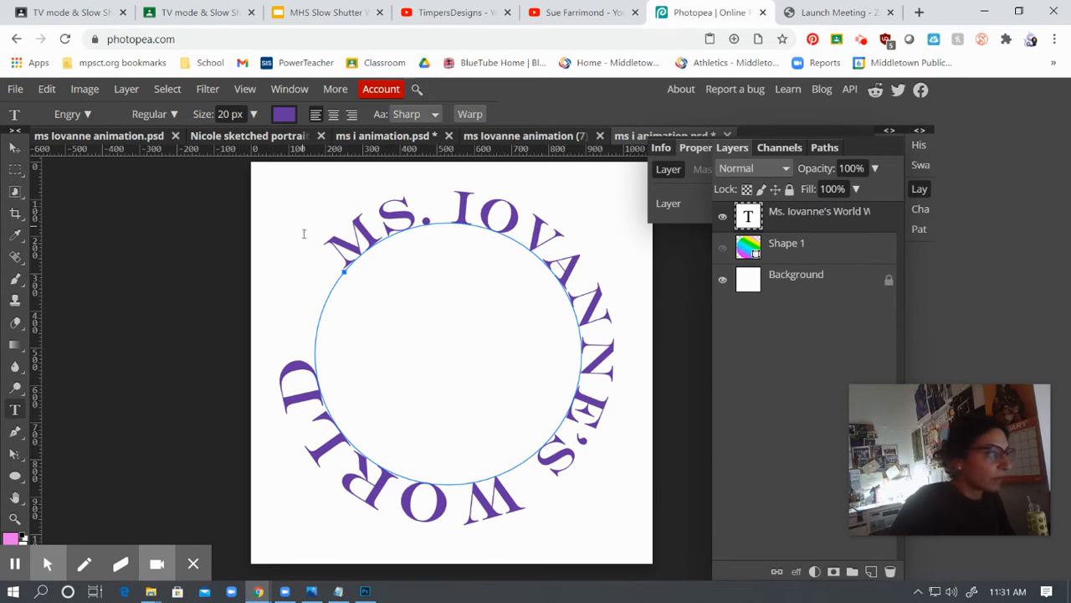
{"action": "left_click_drag", "start_coordinate": [338, 248], "coordinate": [307, 292]}
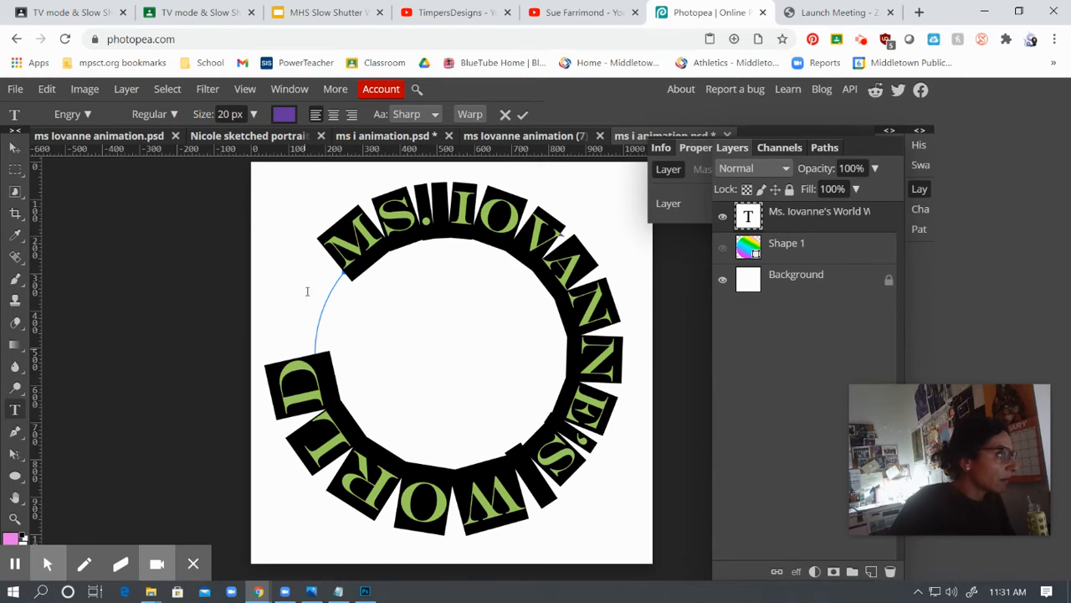
{"action": "left_click", "coordinate": [228, 114]}
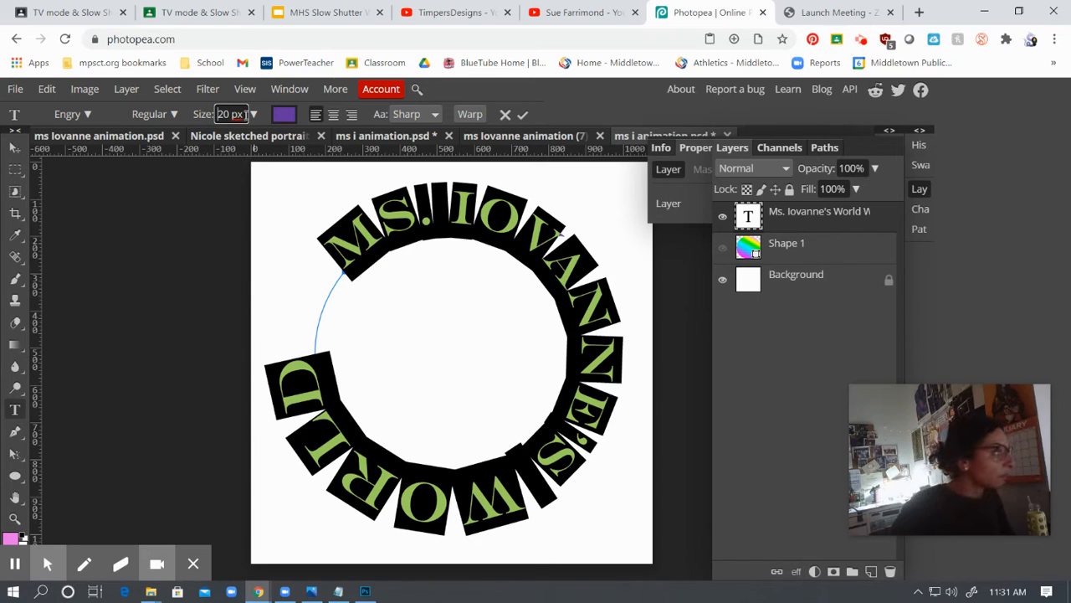
{"action": "type", "text": "1"}
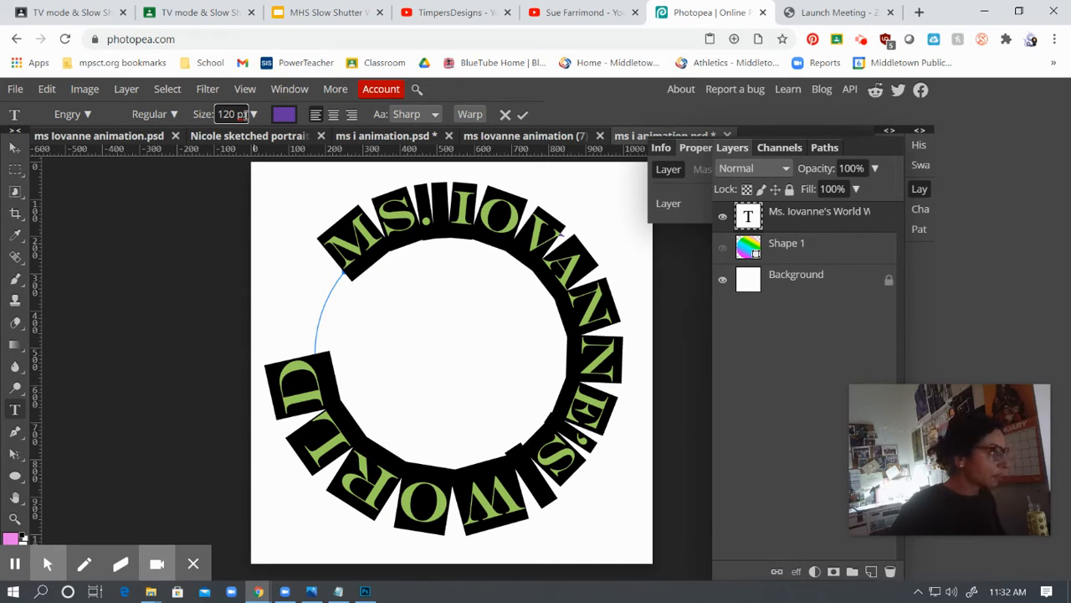
{"action": "key", "text": "Return"}
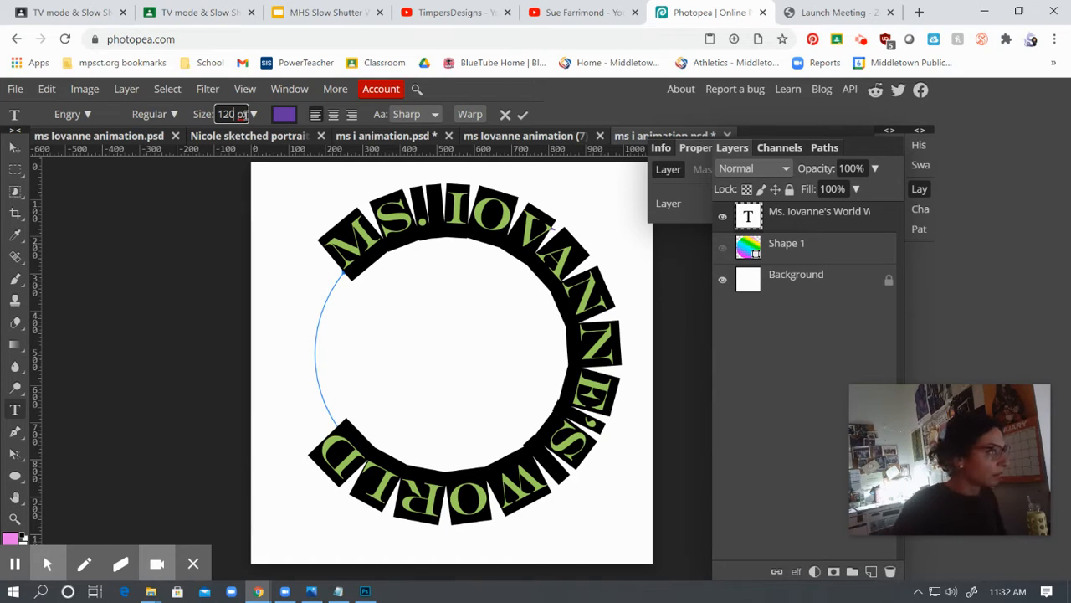
{"action": "key", "text": "BackSpace"}
{"action": "type", "text": "5"}
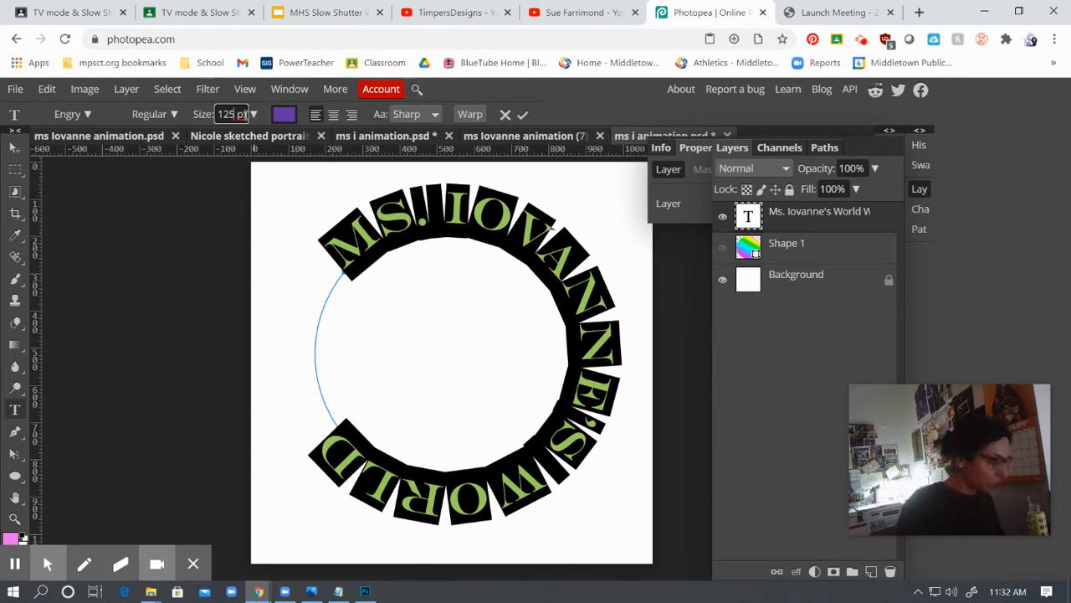
{"action": "key", "text": "Return"}
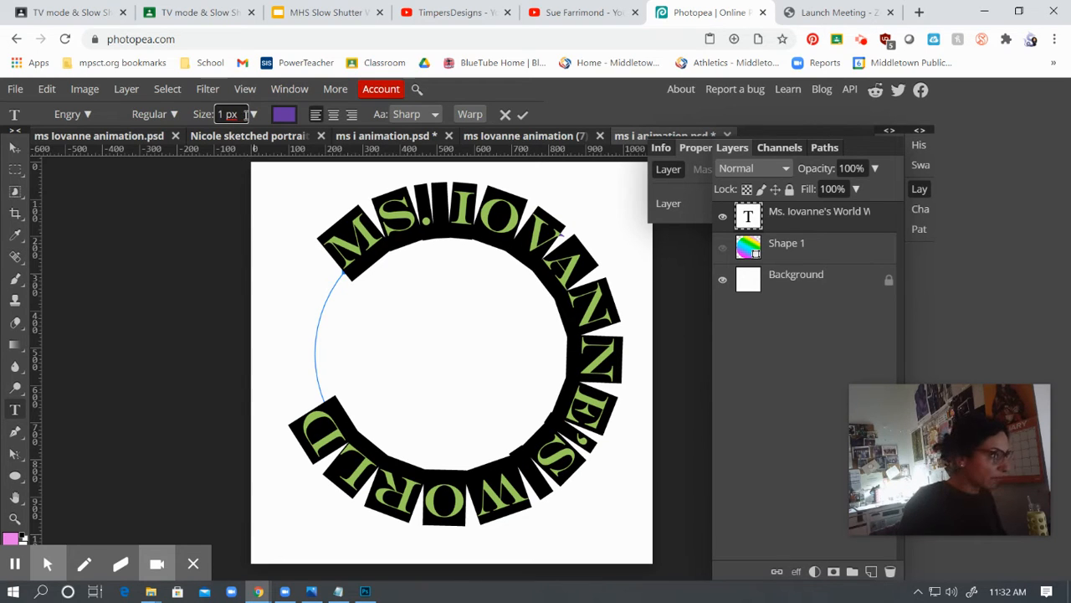
- Try a size of 135 px on the selected circular text, settle on 140 px and commit the edit
{"action": "type", "text": "35"}
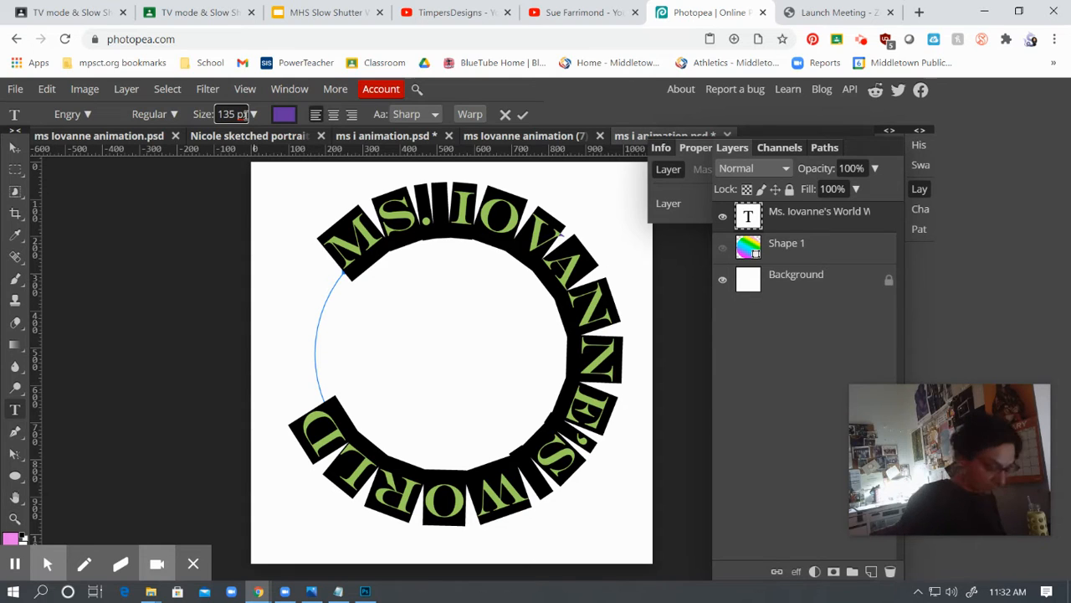
{"action": "key", "text": "Return"}
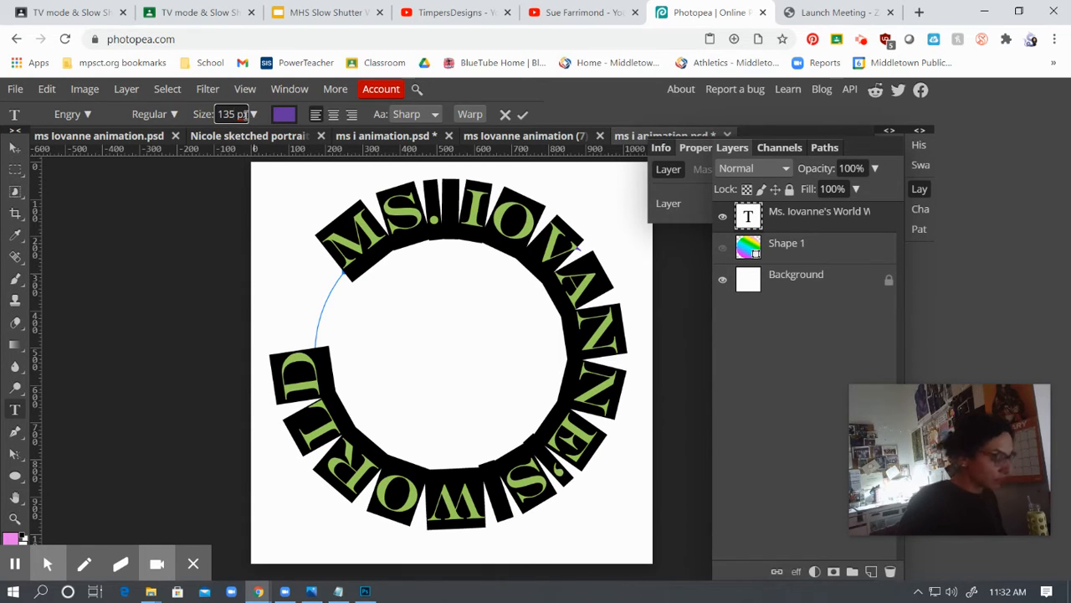
{"action": "key", "text": "BackSpace"}
{"action": "key", "text": "BackSpace"}
{"action": "type", "text": "40"}
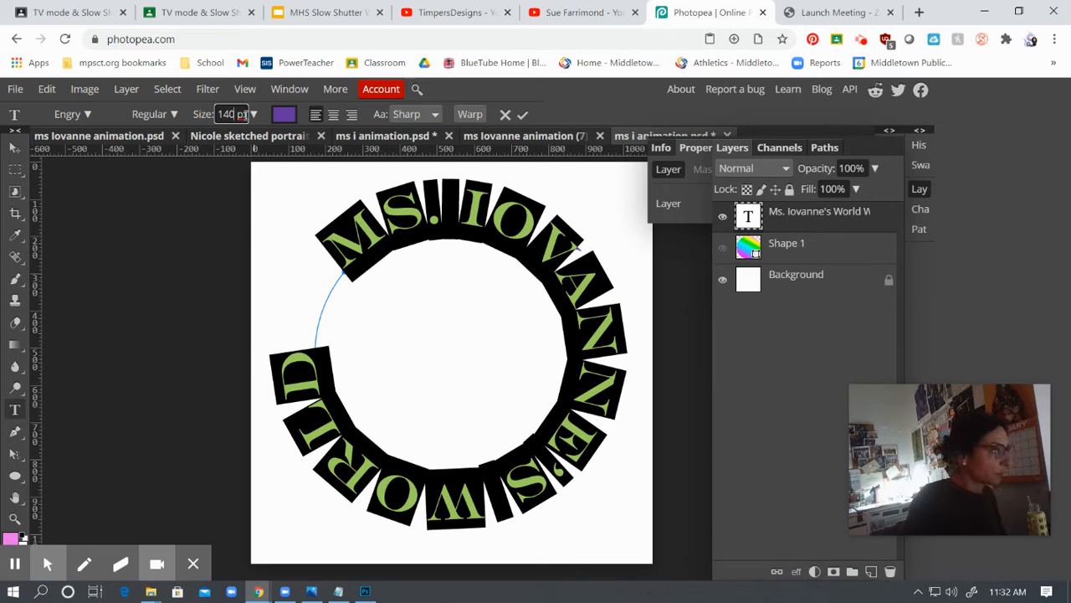
{"action": "key", "text": "Return"}
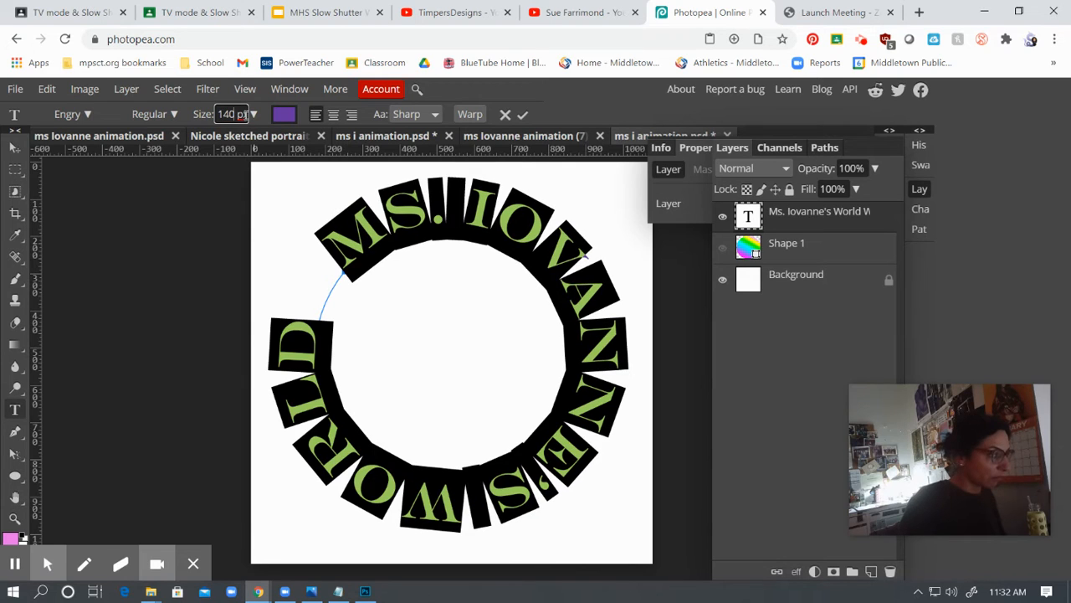
{"action": "left_click", "coordinate": [15, 150]}
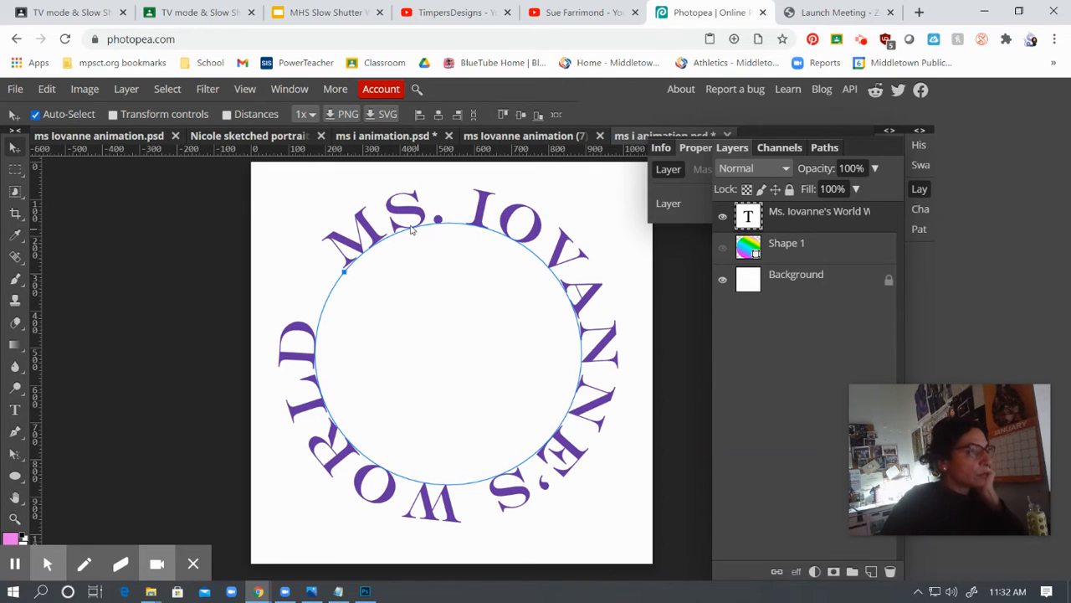
- Duplicate the circular text layer three times to make four identical text layers
{"action": "double_click", "coordinate": [862, 216]}
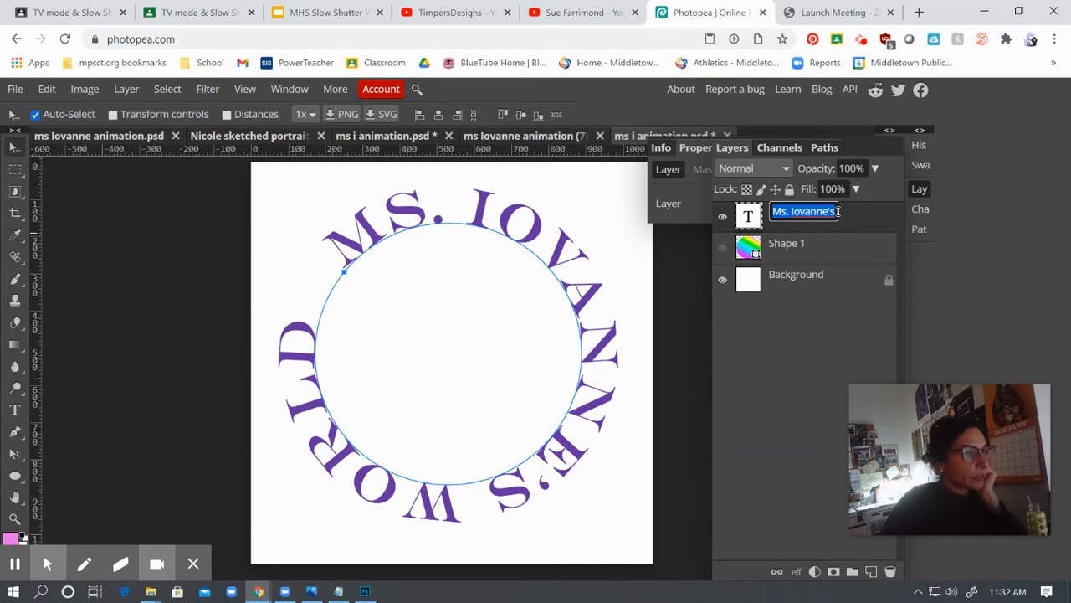
{"action": "left_click", "coordinate": [872, 224]}
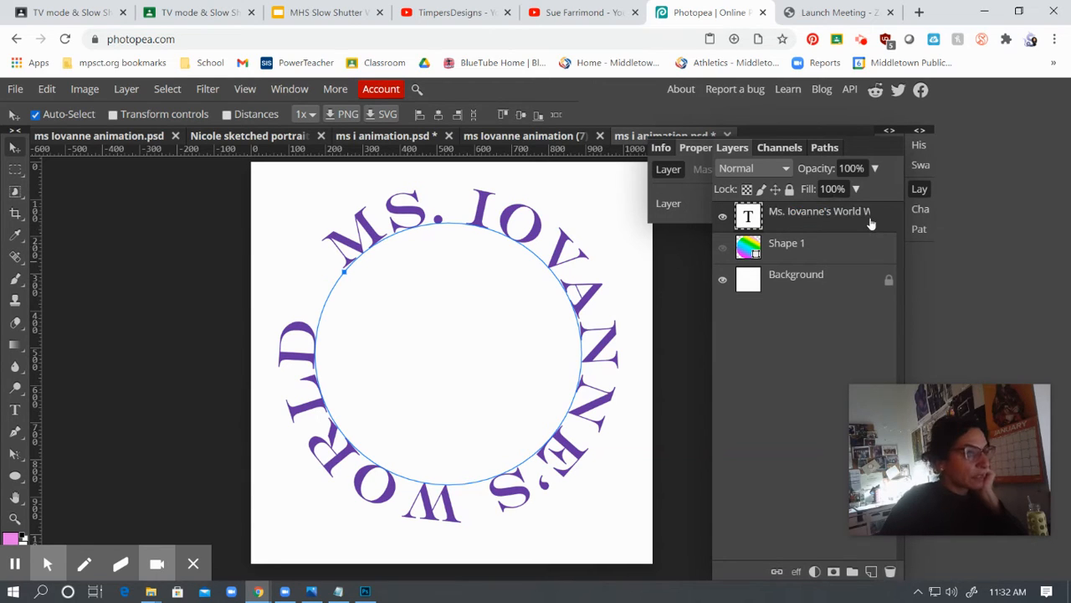
{"action": "right_click", "coordinate": [817, 222]}
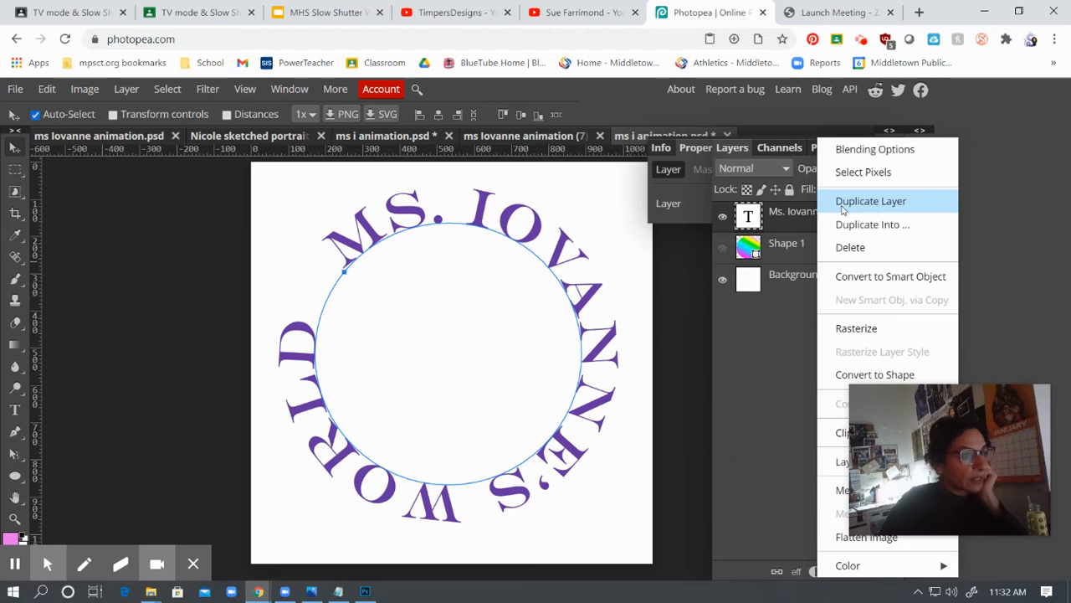
{"action": "left_click", "coordinate": [869, 201]}
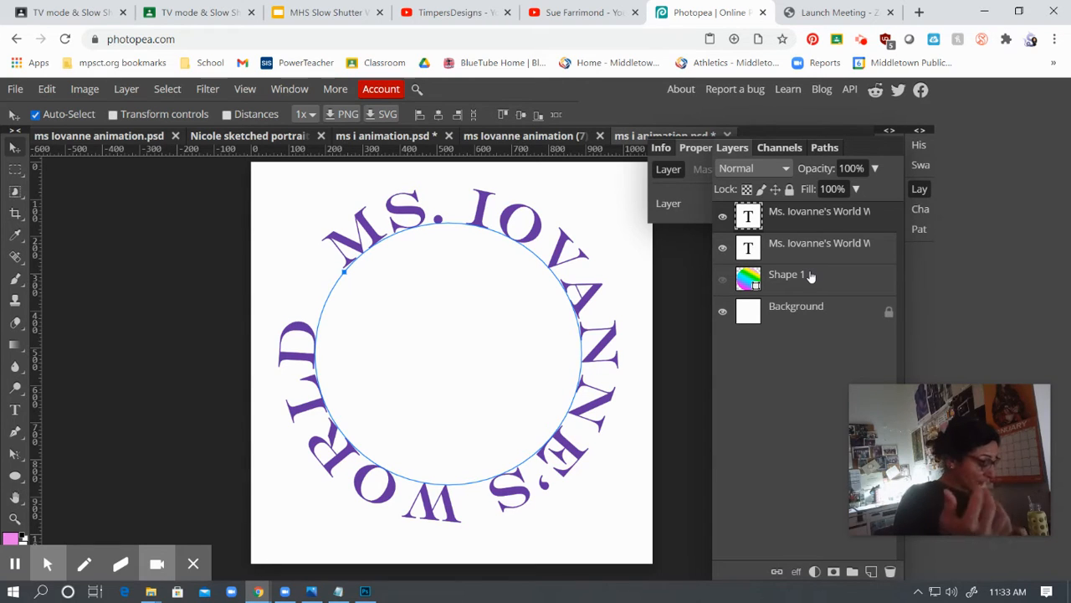
{"action": "key", "text": "ctrl+j"}
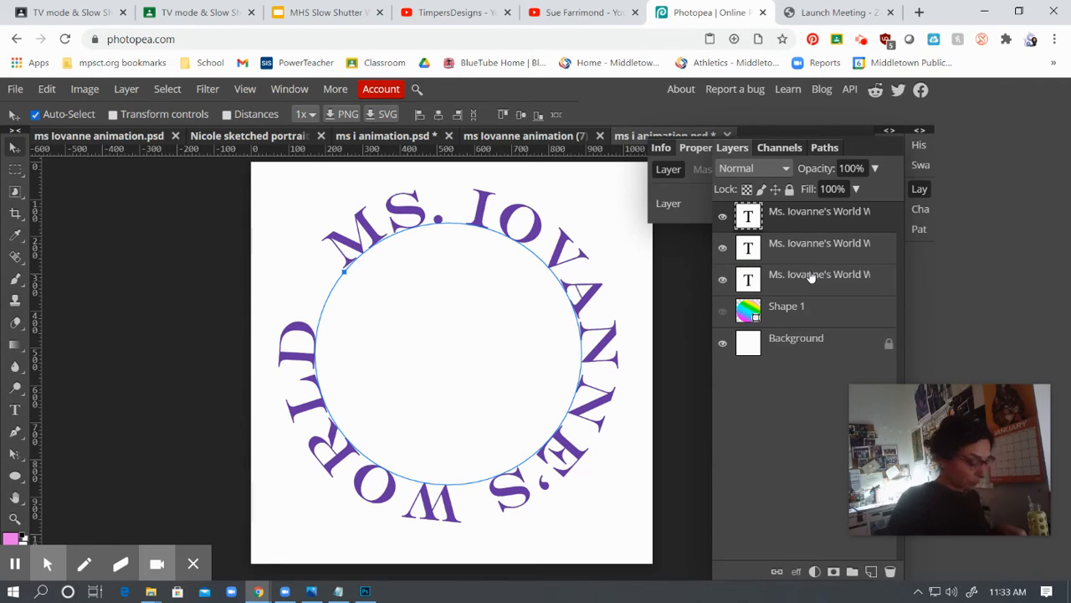
{"action": "key", "text": "ctrl+j"}
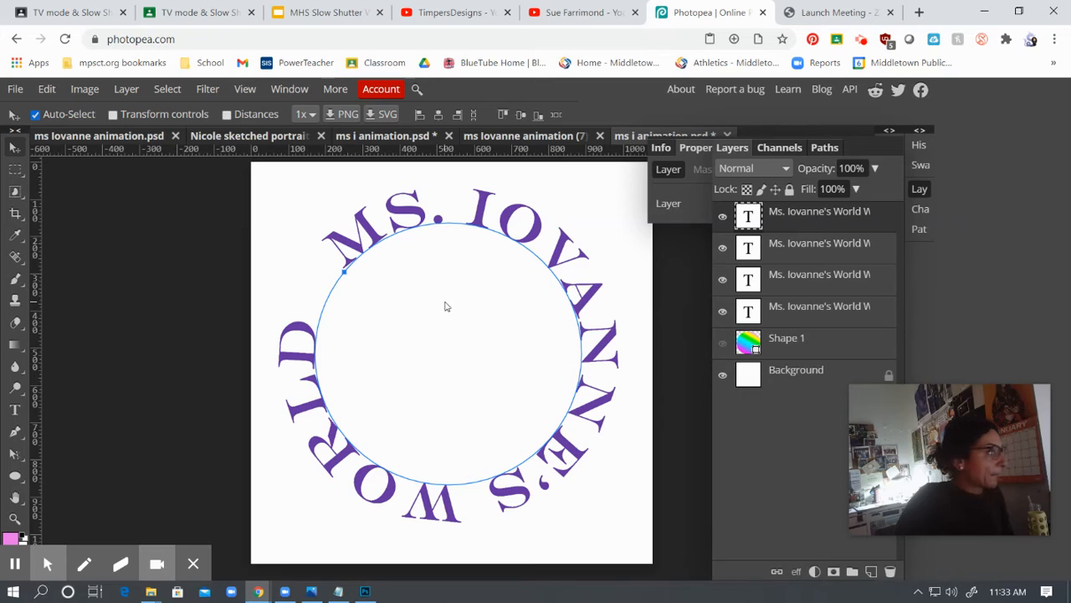
- Rotate the lowest circular text layer about 33.5° clockwise around its centre with Free Transform
{"action": "left_click", "coordinate": [834, 316]}
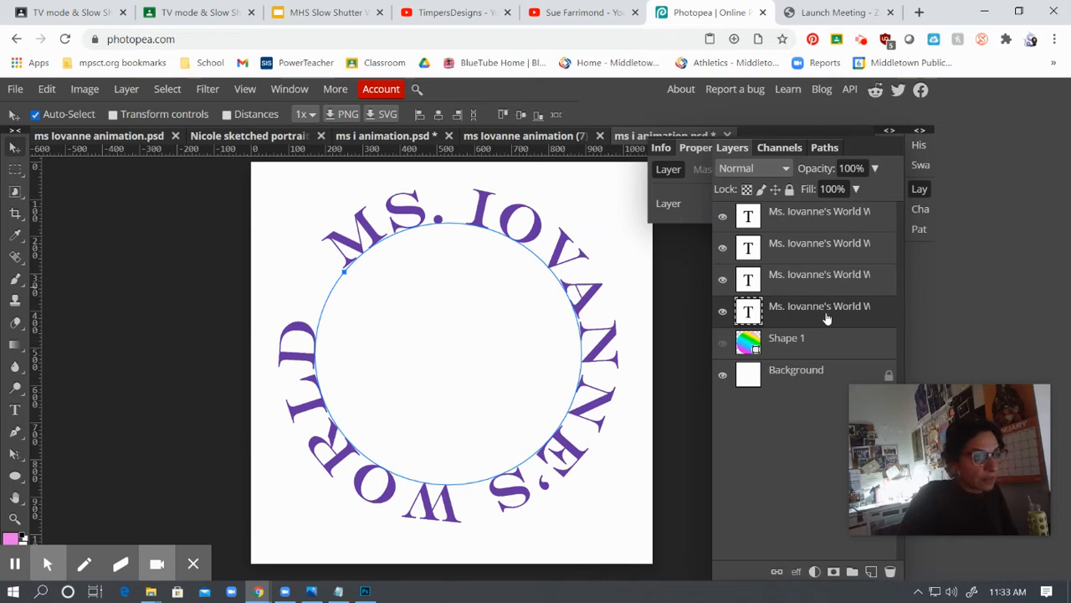
{"action": "left_click", "coordinate": [46, 91]}
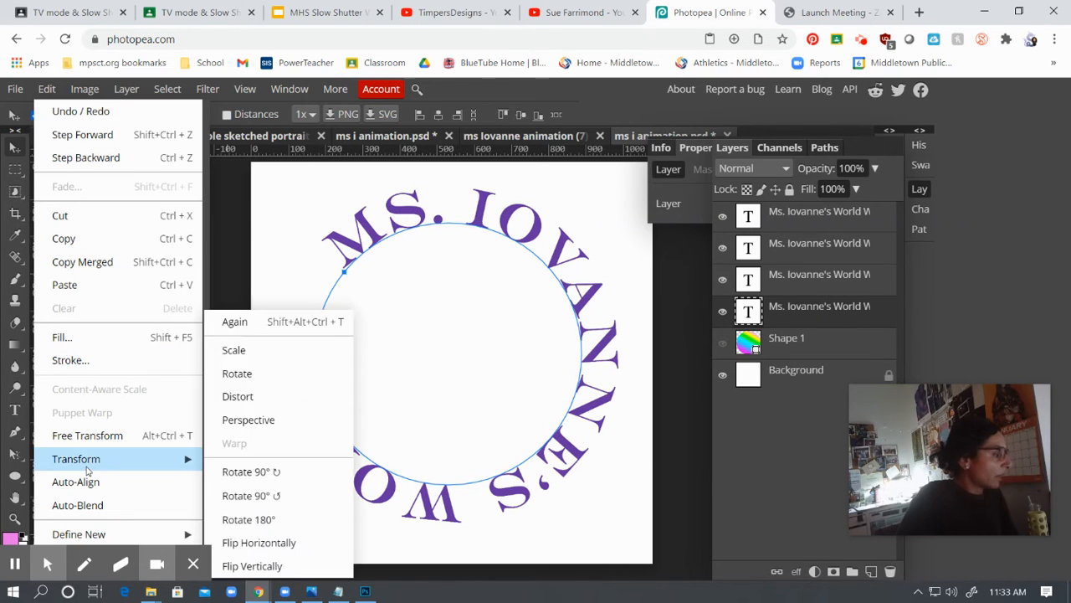
{"action": "left_click", "coordinate": [88, 436]}
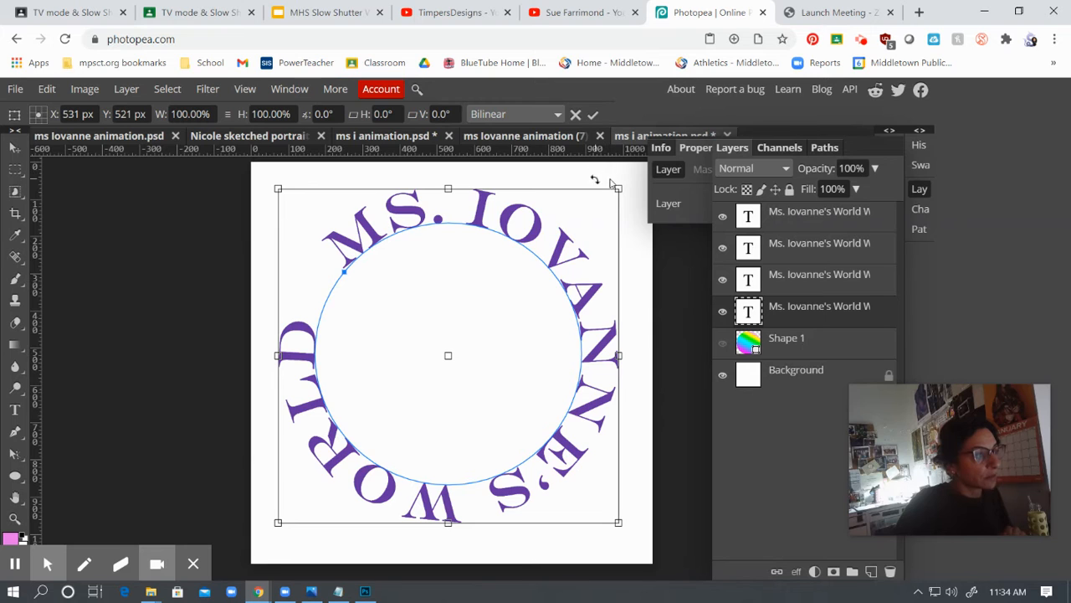
{"action": "left_click_drag", "start_coordinate": [609, 173], "coordinate": [687, 292]}
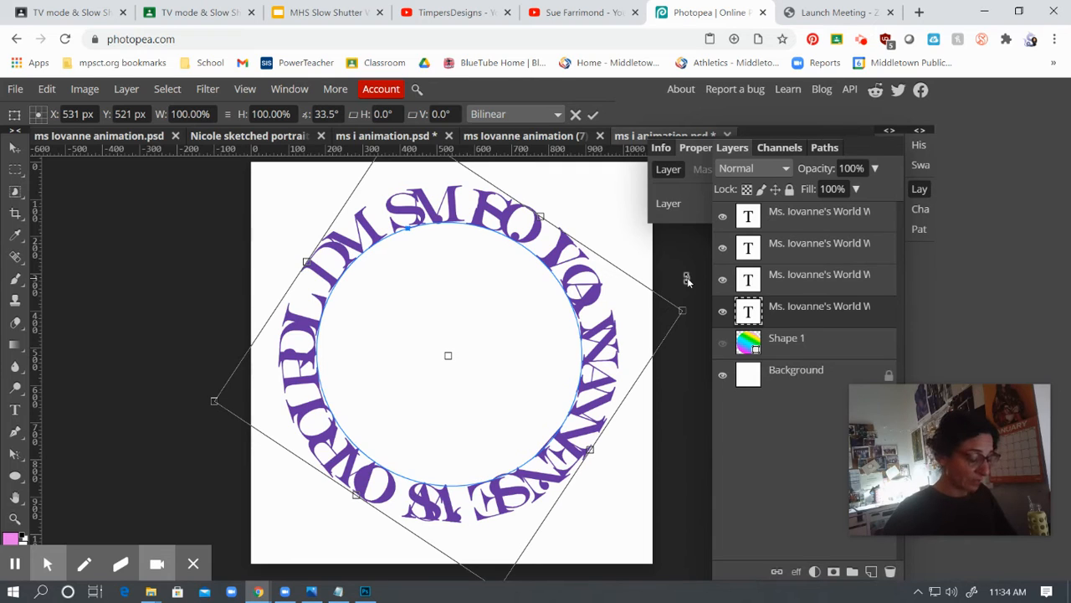
{"action": "key", "text": "Return"}
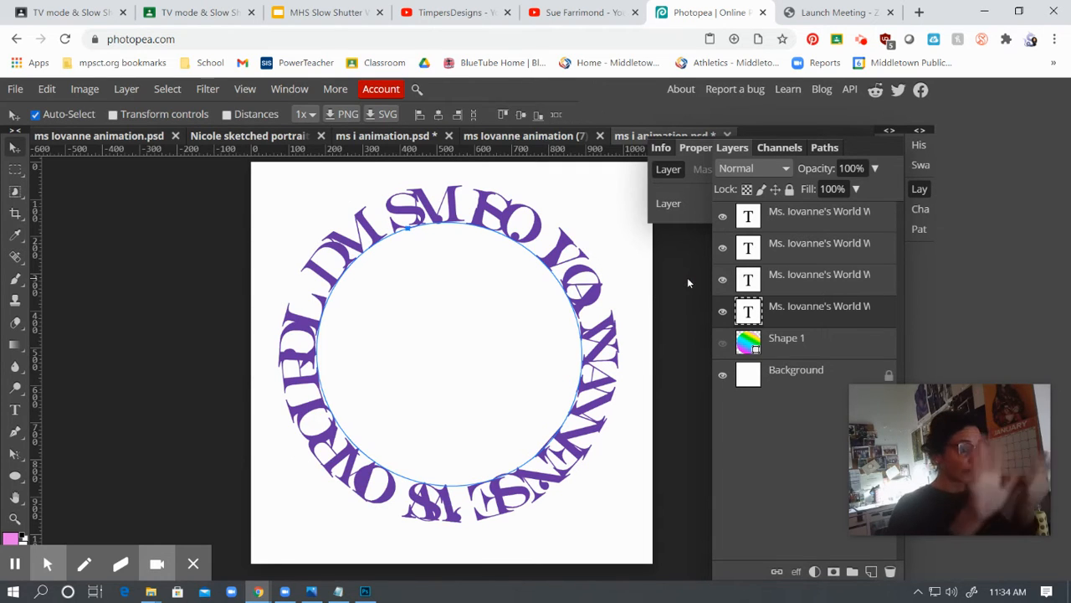
- Rotate the second-lowest circular text layer about 136° clockwise around its centre with Free Transform and apply it
{"action": "left_click", "coordinate": [840, 285]}
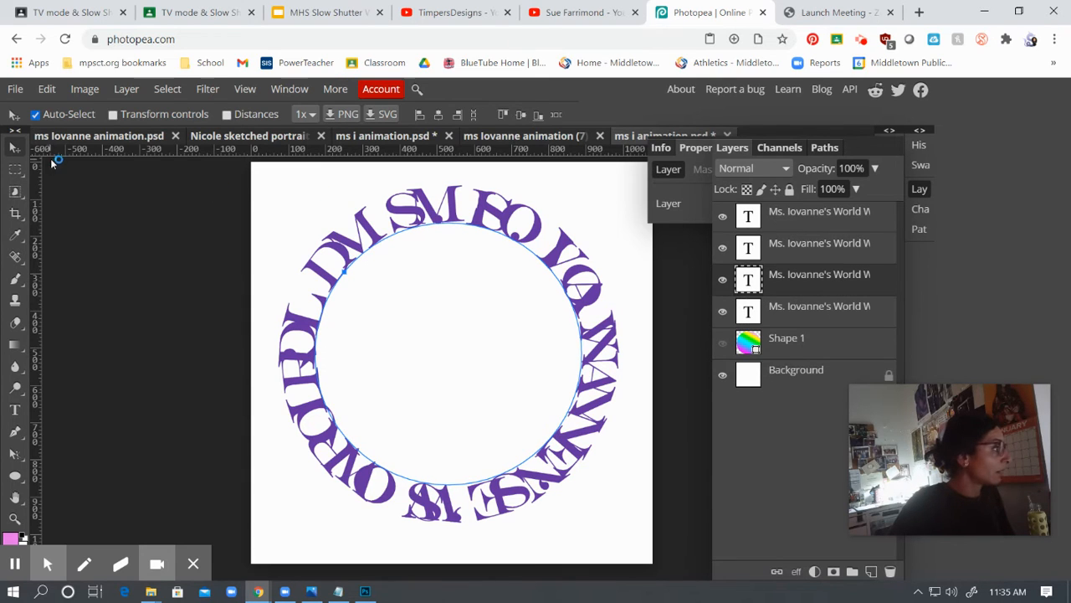
{"action": "left_click", "coordinate": [49, 90]}
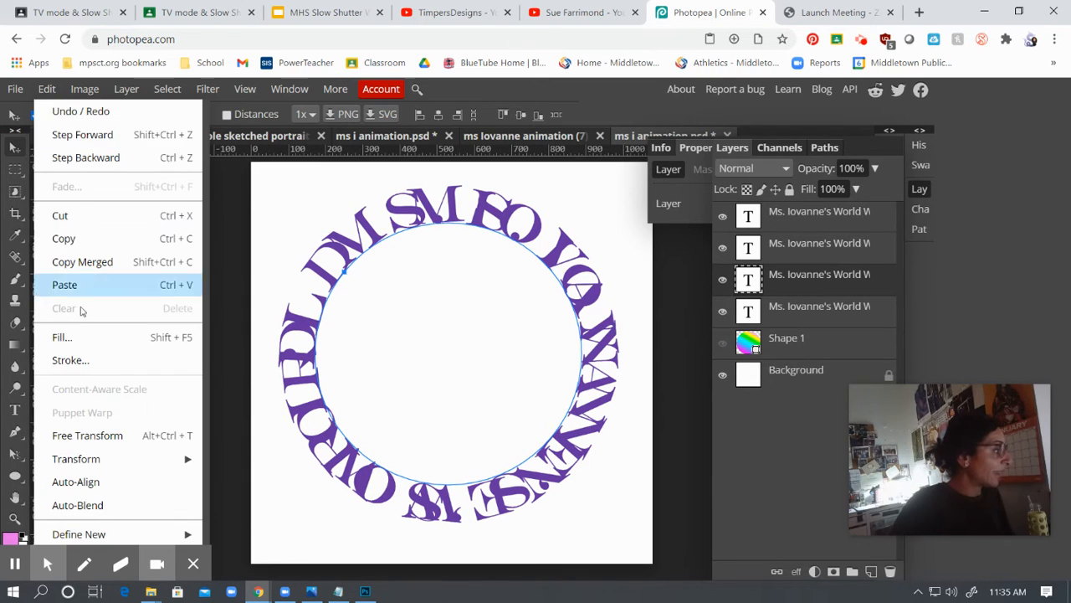
{"action": "left_click", "coordinate": [113, 433]}
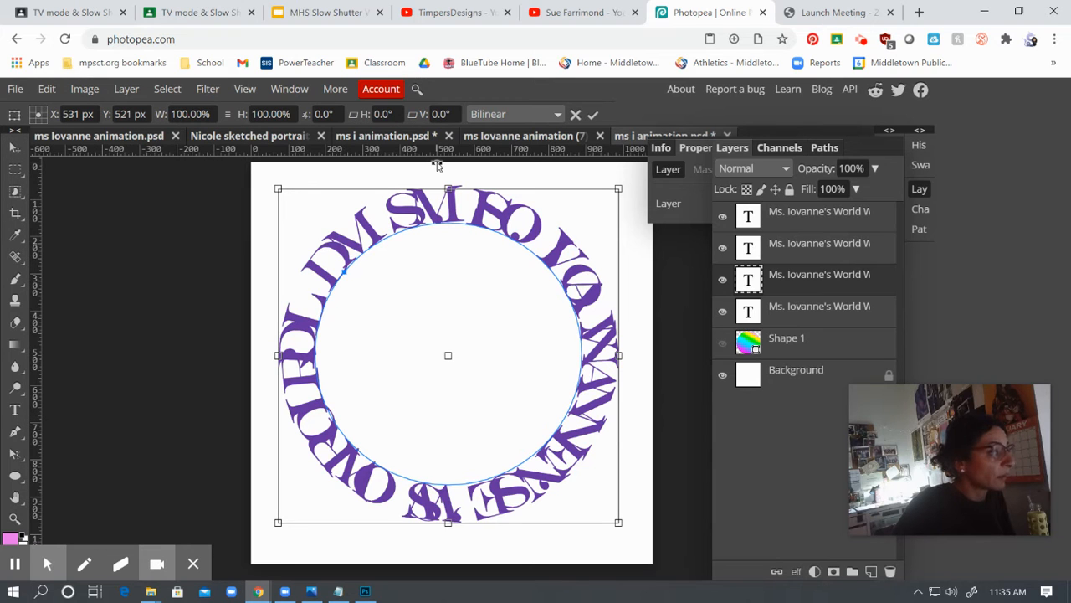
{"action": "left_click_drag", "start_coordinate": [436, 165], "coordinate": [625, 519]}
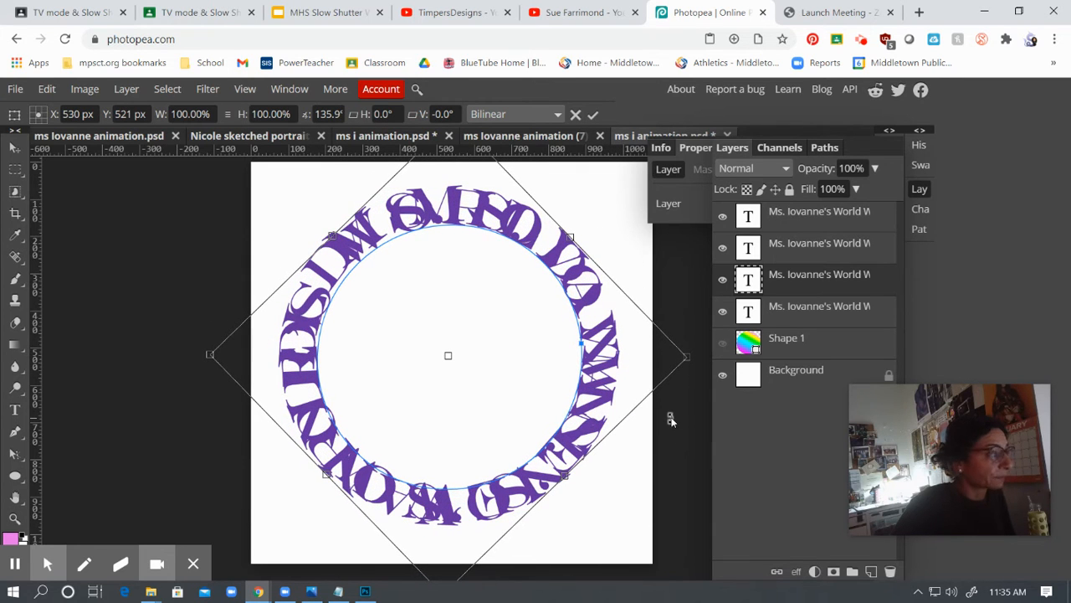
{"action": "key", "text": "Return"}
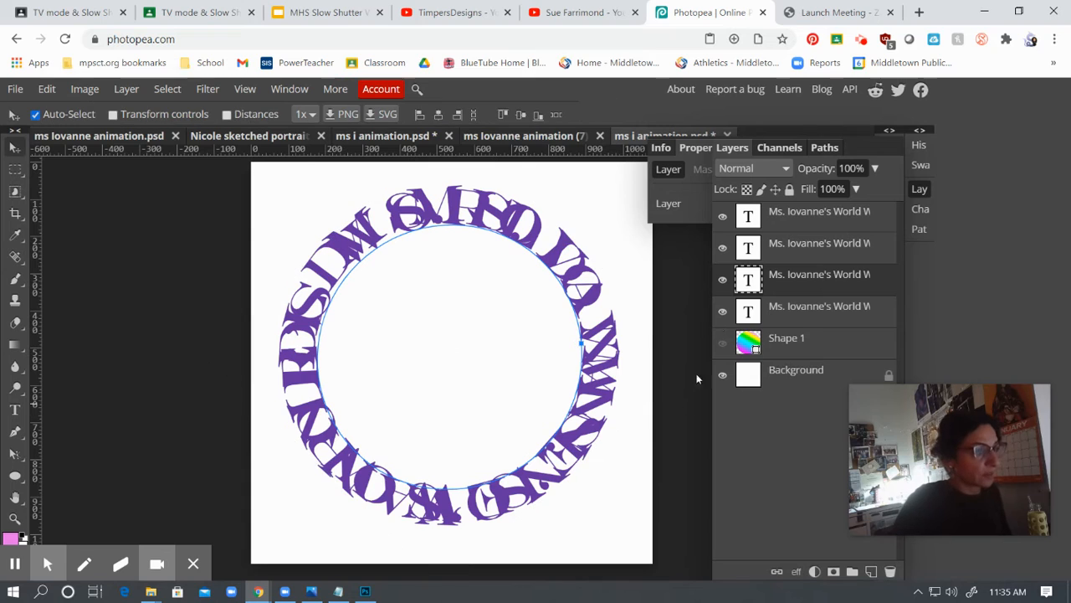
- Rotate the second circular text layer from the top of the stack about 138° clockwise with Free Transform and apply it
{"action": "left_click", "coordinate": [803, 248]}
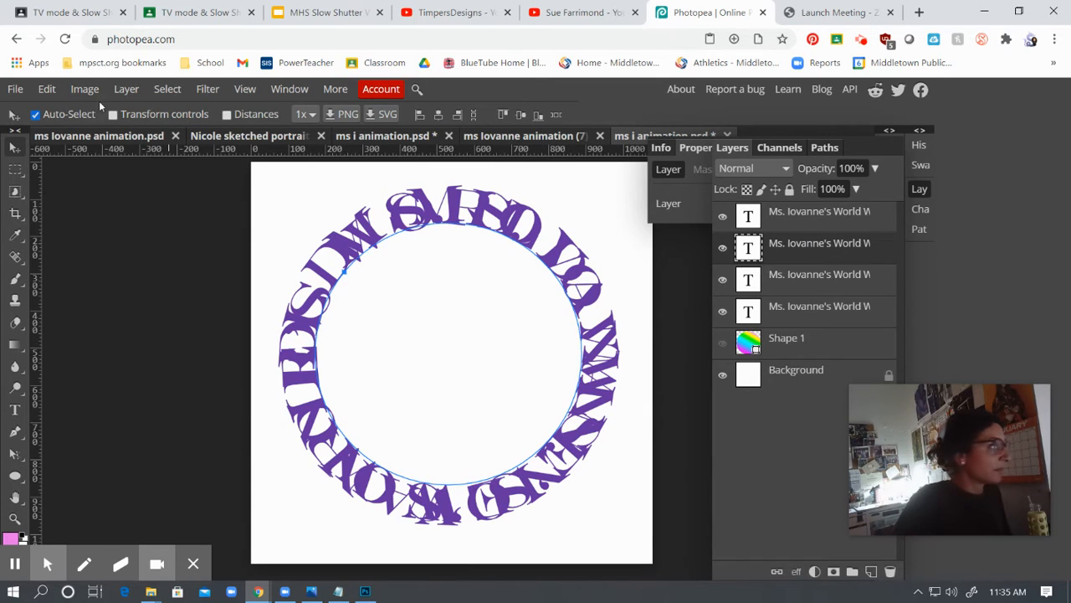
{"action": "left_click", "coordinate": [46, 89]}
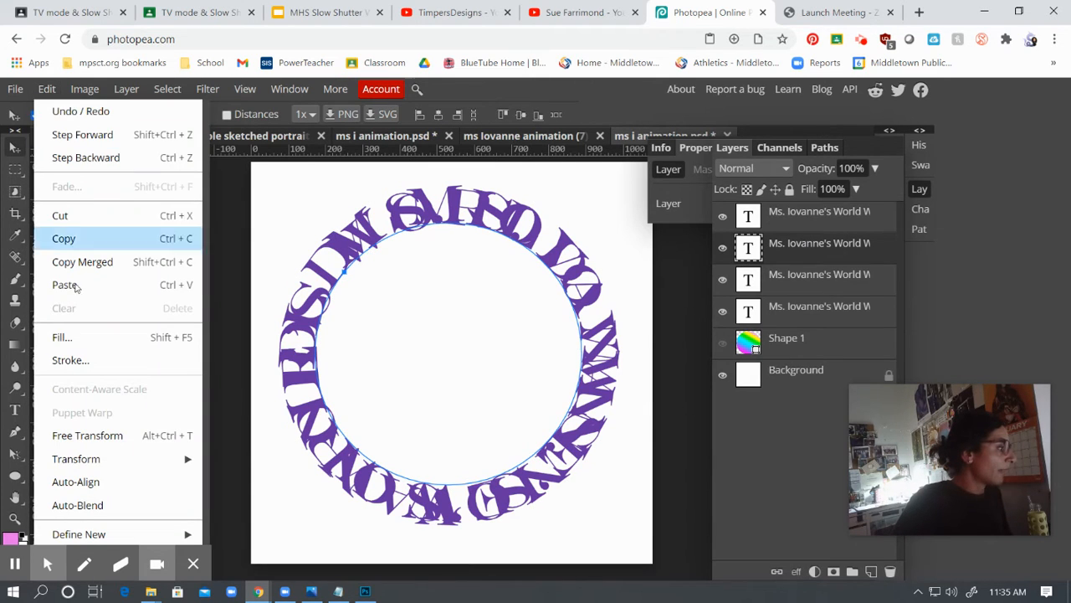
{"action": "left_click", "coordinate": [94, 435]}
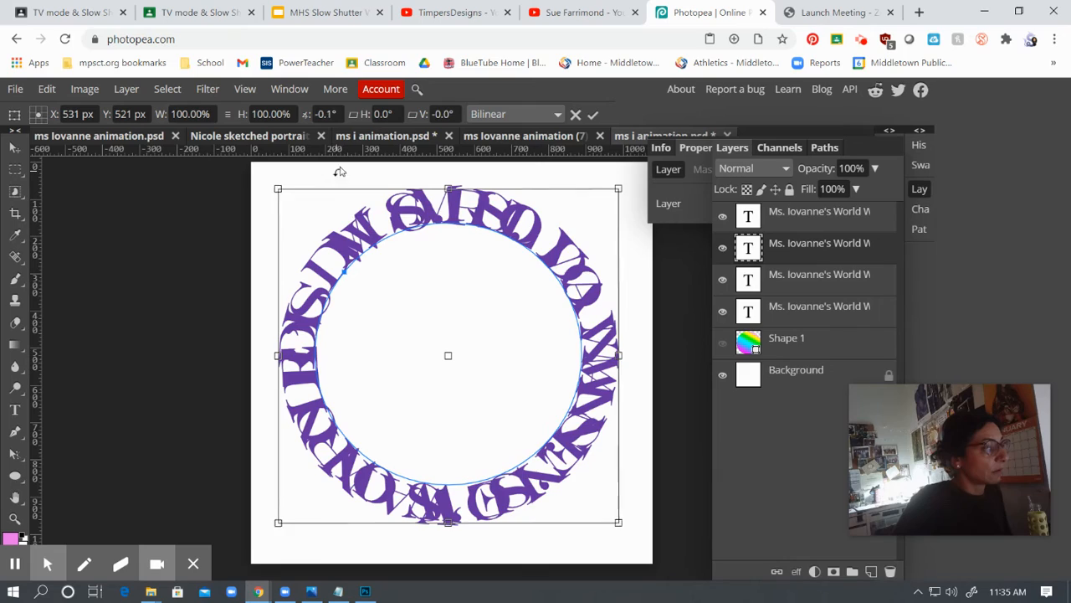
{"action": "left_click_drag", "start_coordinate": [342, 173], "coordinate": [692, 433]}
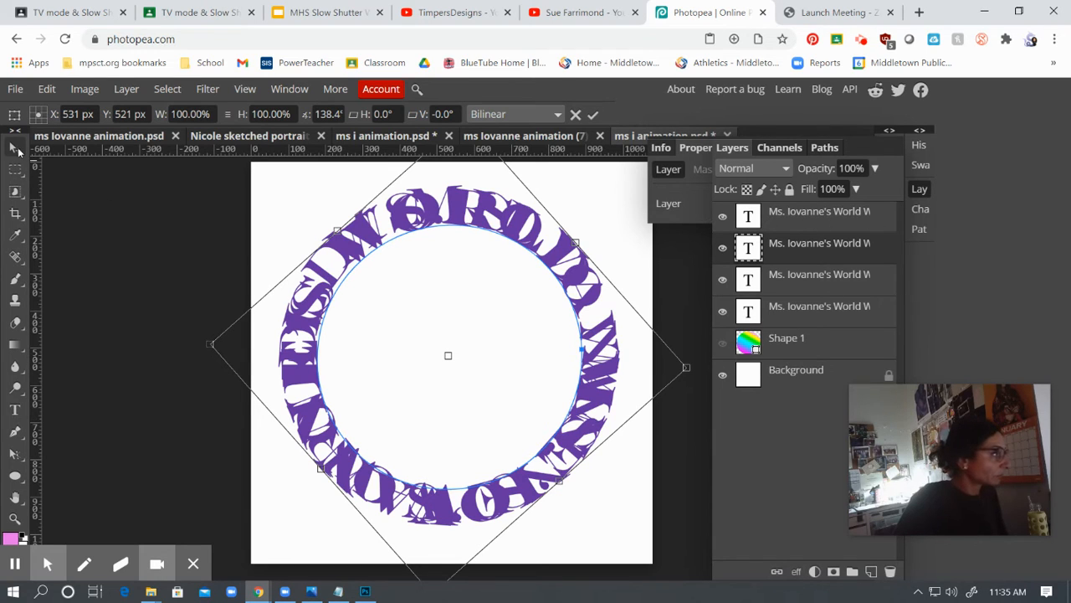
{"action": "key", "text": "Return"}
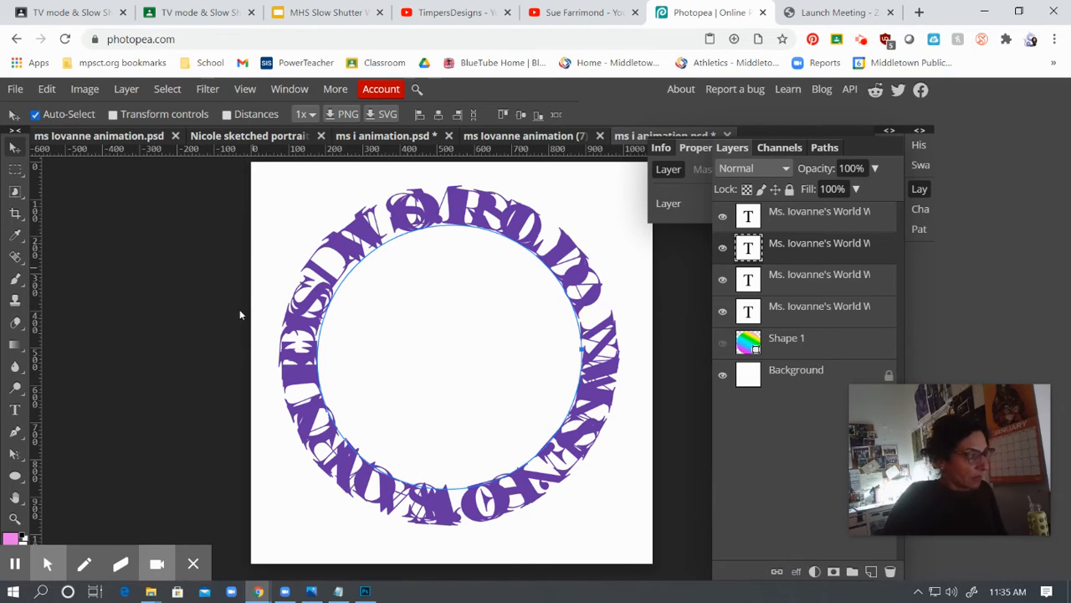
{"action": "mouse_move", "coordinate": [990, 405]}
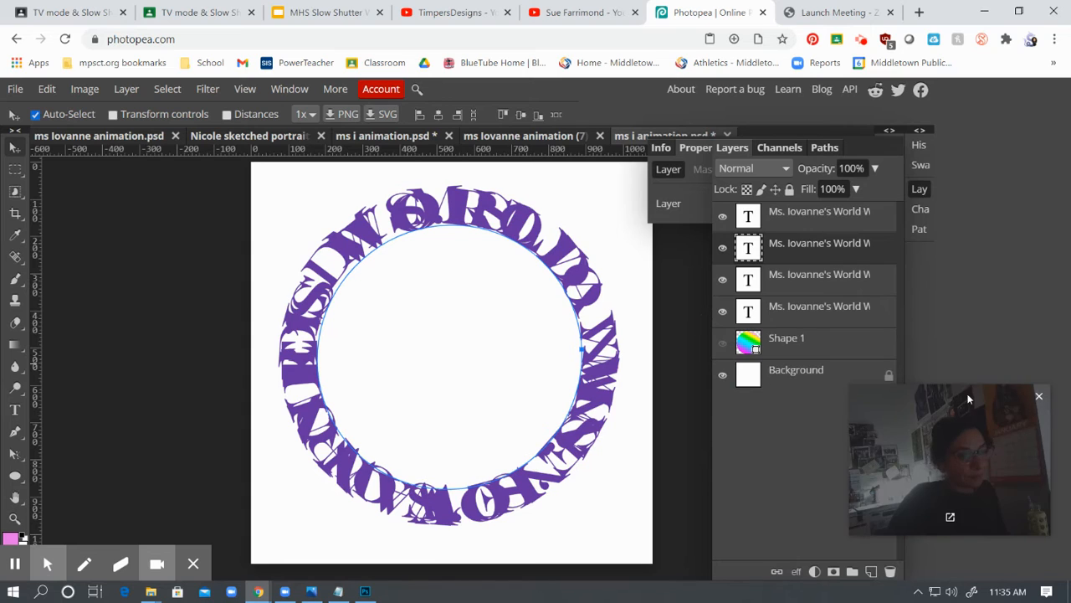
{"action": "left_click_drag", "start_coordinate": [967, 398], "coordinate": [1029, 429]}
- Fill the Background layer with a radial pink (ea74ea) to white gradient running from the canvas's upper-left corner to its lower-right corner
{"action": "left_click", "coordinate": [785, 378]}
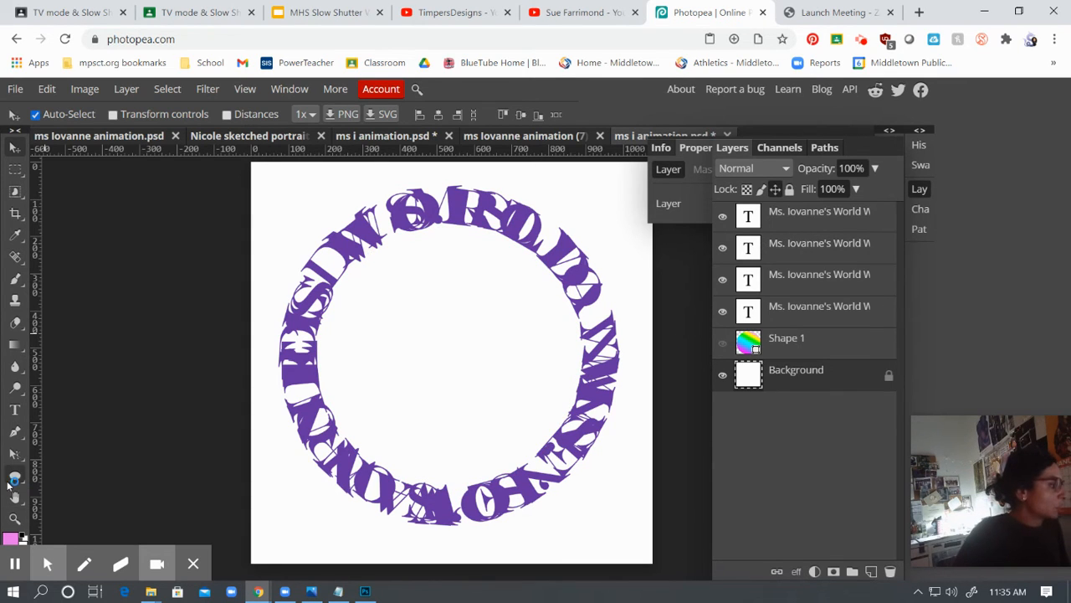
{"action": "left_click", "coordinate": [15, 346]}
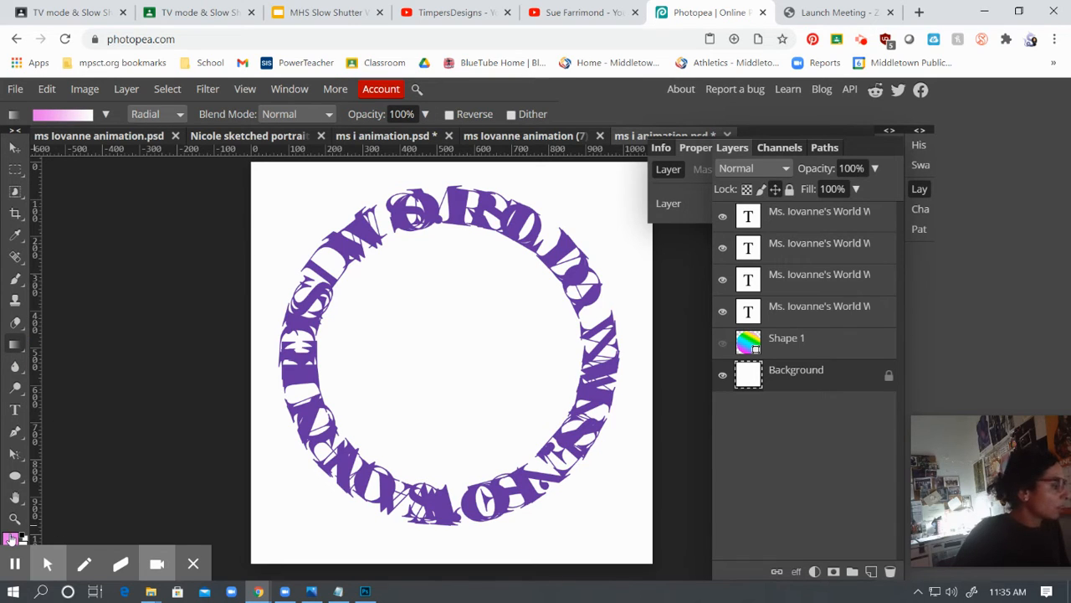
{"action": "left_click", "coordinate": [11, 539]}
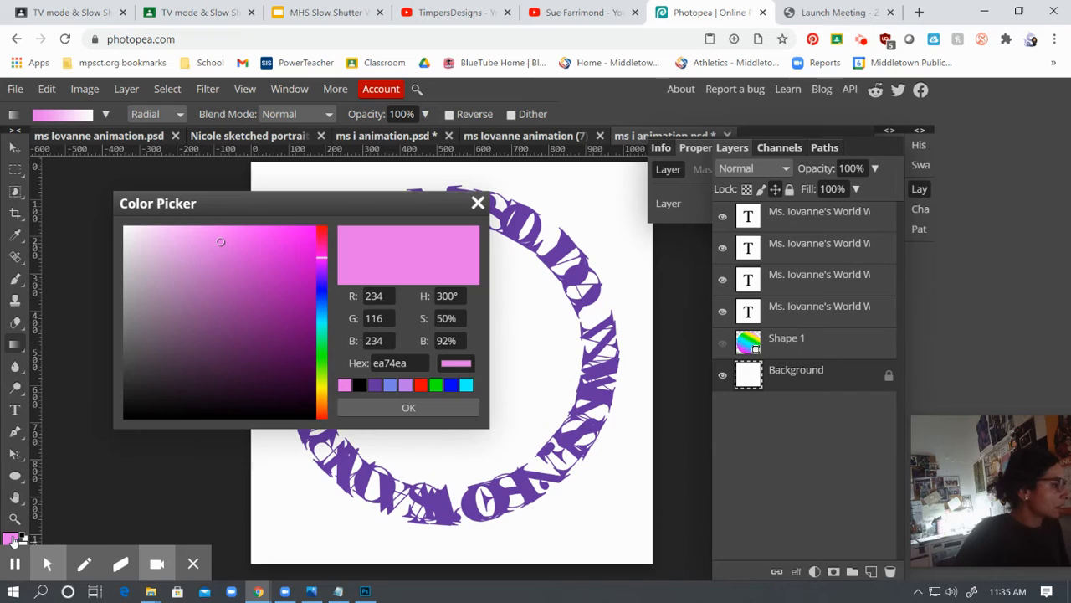
{"action": "left_click", "coordinate": [400, 409]}
{"action": "left_click", "coordinate": [105, 114]}
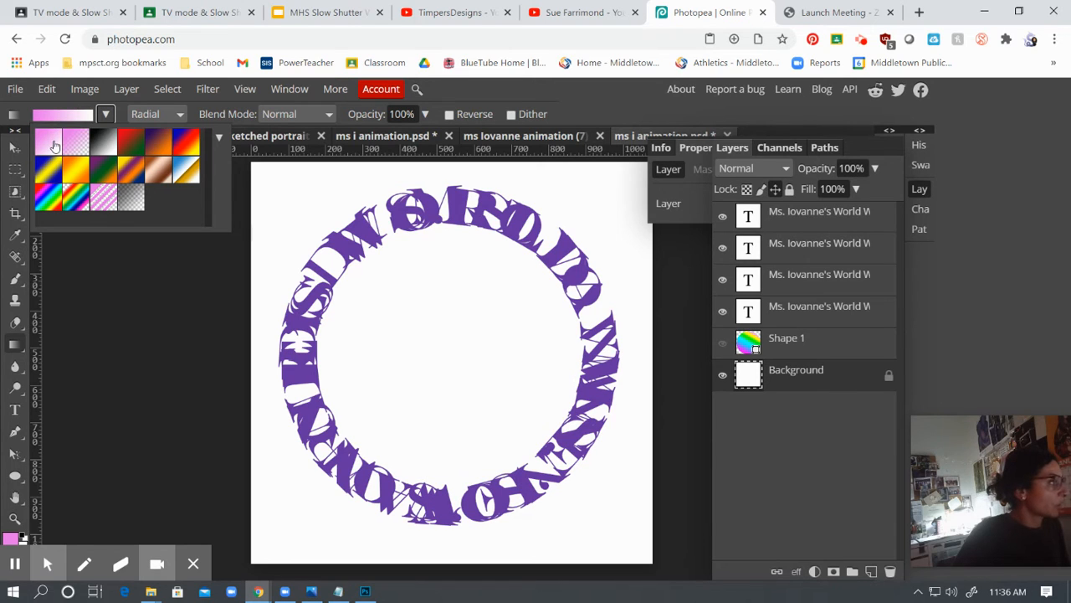
{"action": "left_click", "coordinate": [222, 240]}
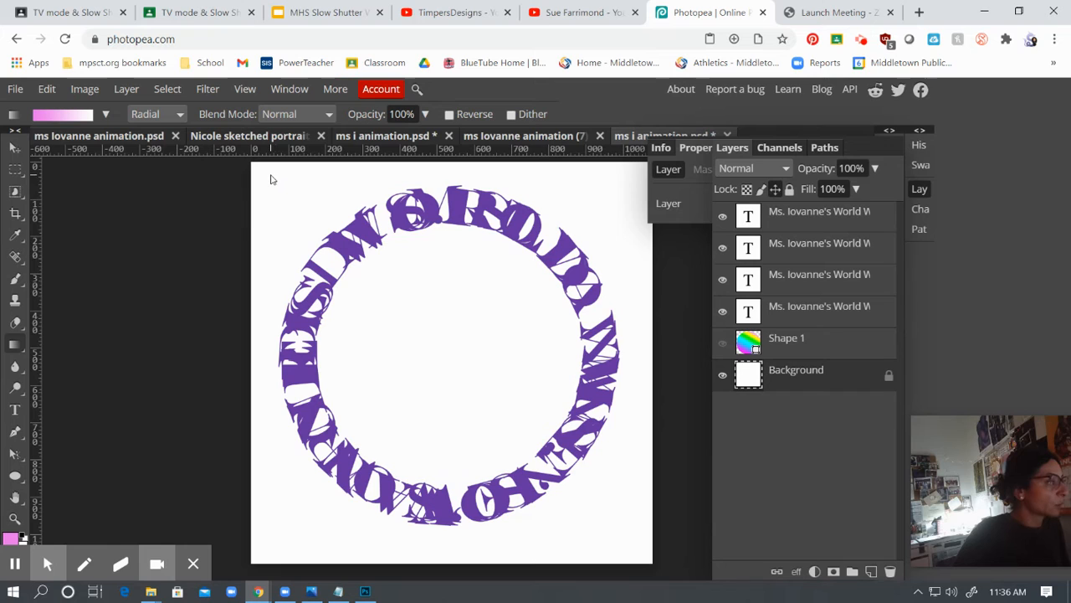
{"action": "left_click_drag", "start_coordinate": [270, 177], "coordinate": [648, 554]}
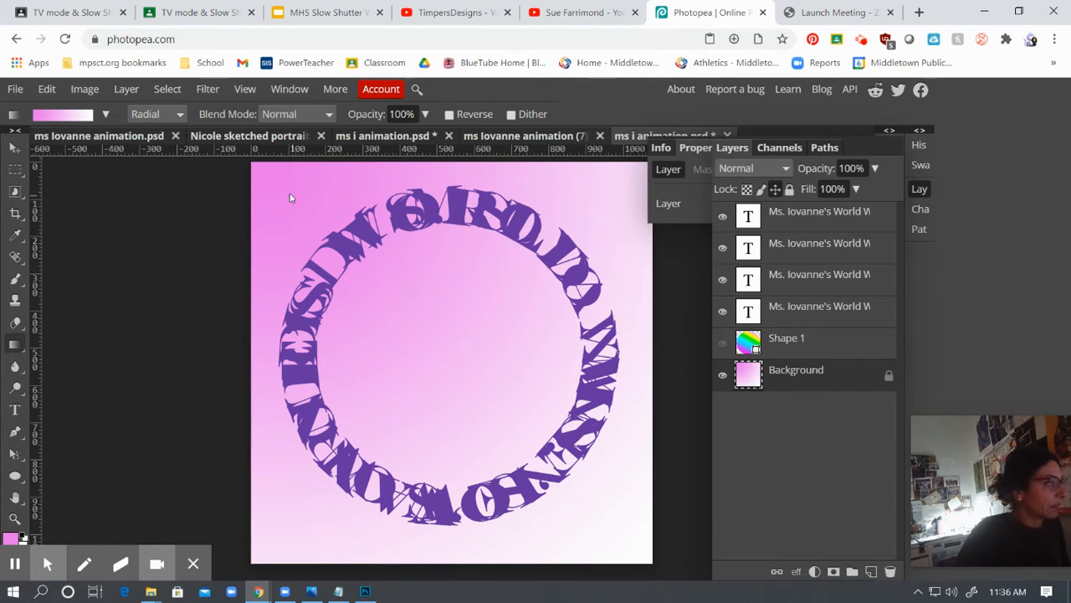
- Redraw the Background's radial gradient from the canvas centre outward, reversing it to run from white in the middle to pink at the edges
{"action": "left_click", "coordinate": [156, 114]}
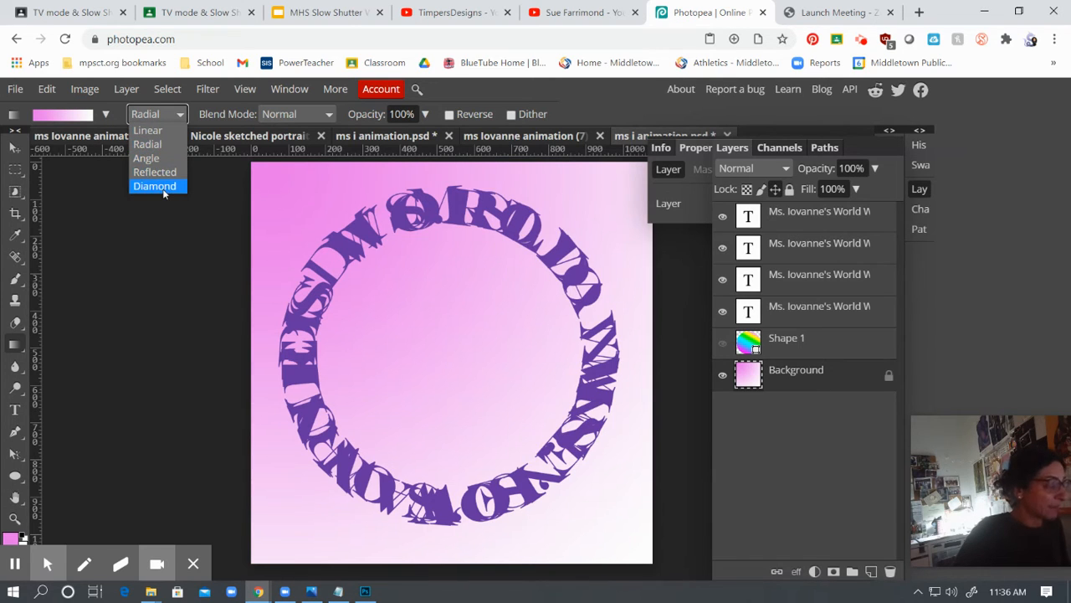
{"action": "left_click", "coordinate": [151, 144]}
{"action": "left_click_drag", "start_coordinate": [450, 335], "coordinate": [130, 451]}
{"action": "left_click_drag", "start_coordinate": [442, 367], "coordinate": [65, 376]}
{"action": "left_click_drag", "start_coordinate": [448, 364], "coordinate": [791, 218]}
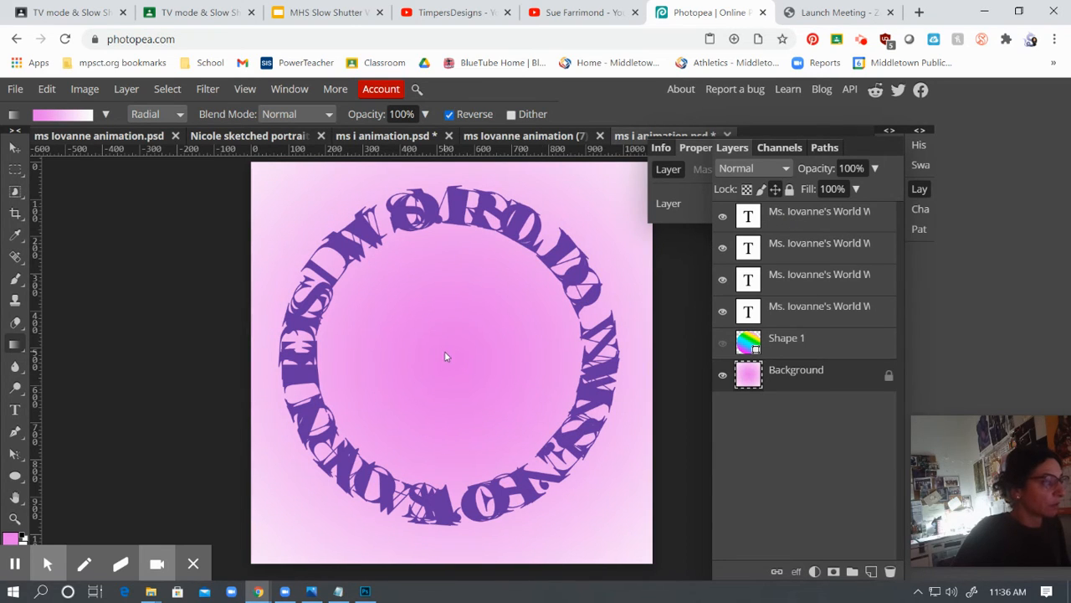
{"action": "left_click_drag", "start_coordinate": [444, 351], "coordinate": [141, 419]}
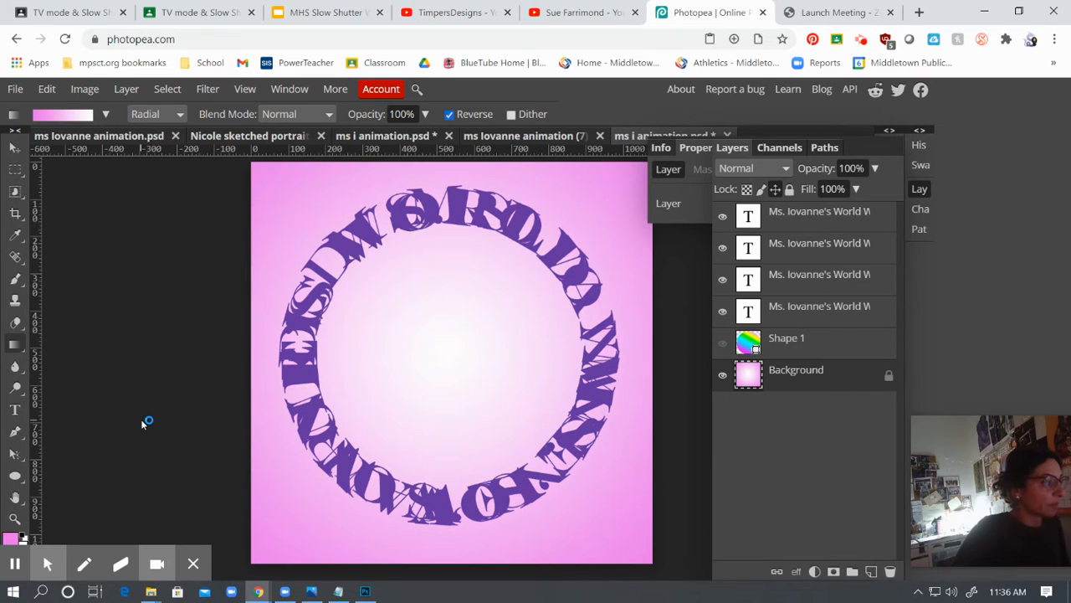
{"action": "left_click_drag", "start_coordinate": [448, 366], "coordinate": [166, 473]}
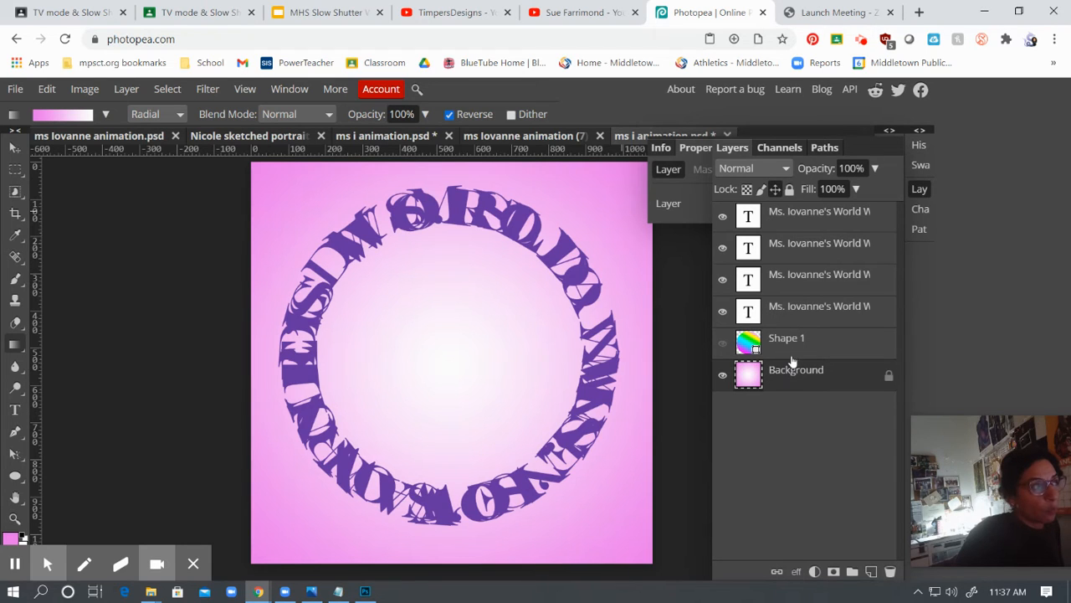
- Rename the lowest circular text layer by adding the prefix "_a_" in front of its existing name
{"action": "double_click", "coordinate": [772, 309]}
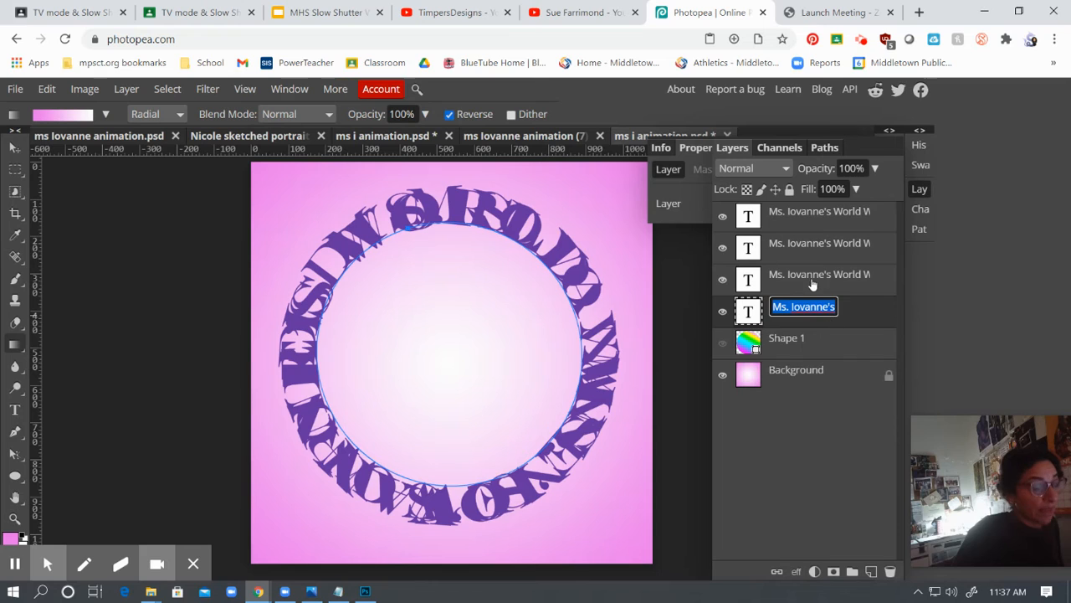
{"action": "left_click", "coordinate": [772, 308]}
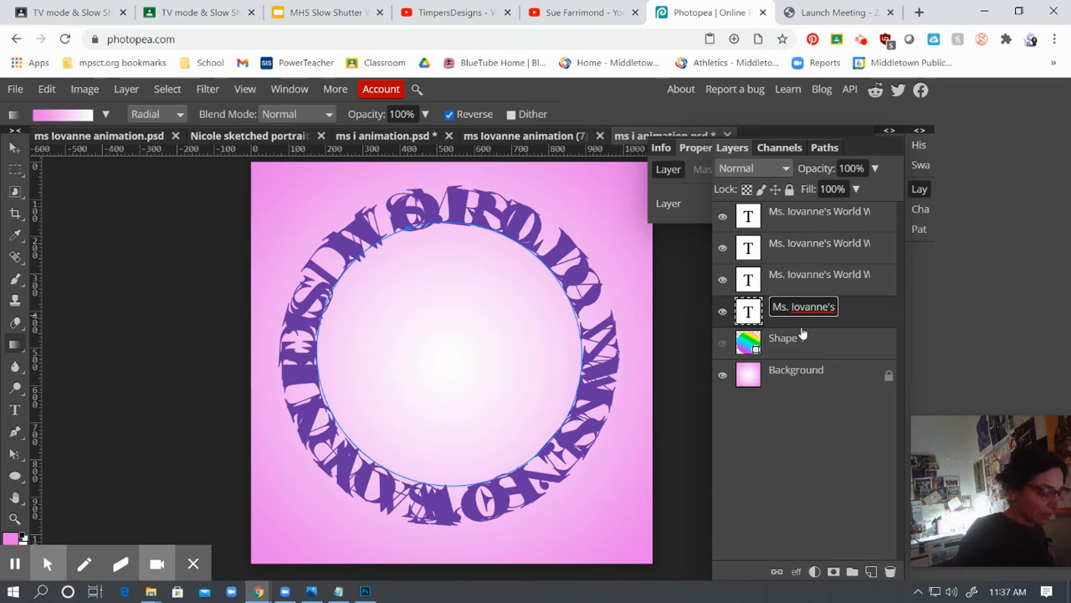
{"action": "type", "text": "_"}
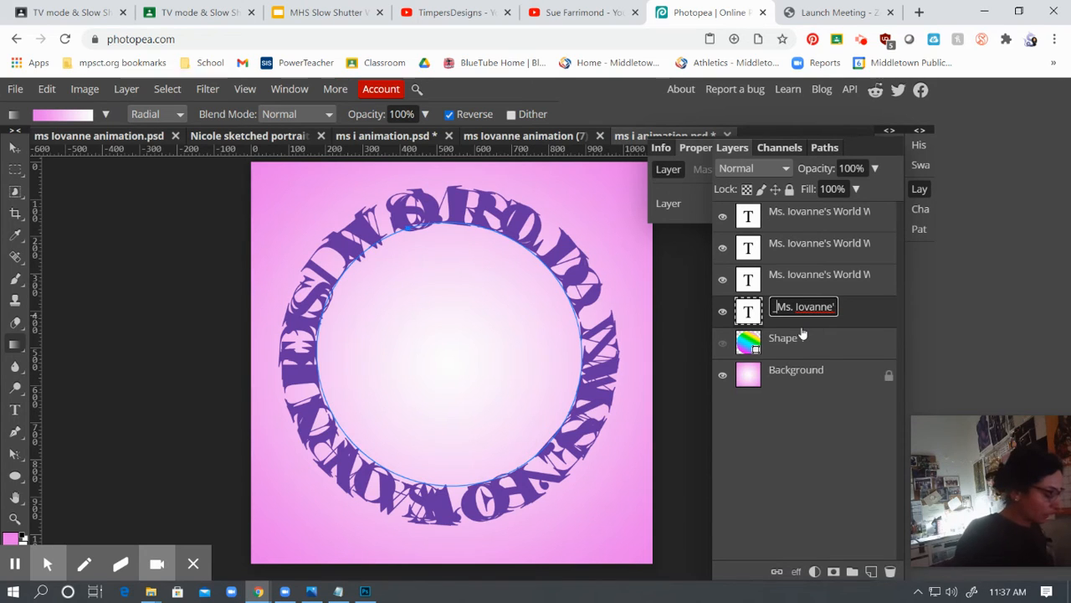
{"action": "type", "text": "a"}
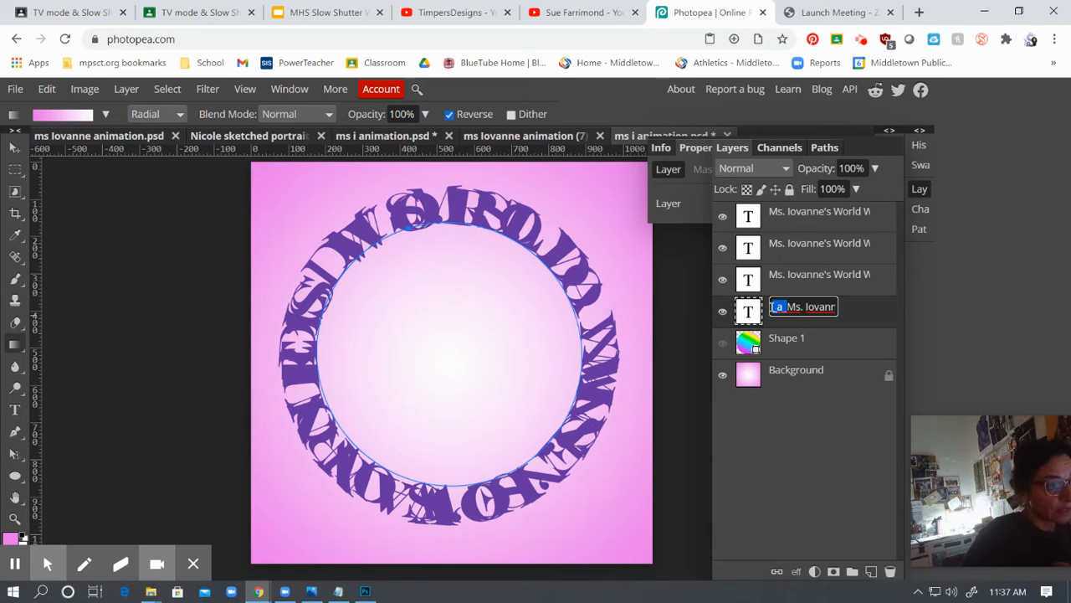
{"action": "left_click", "coordinate": [765, 312]}
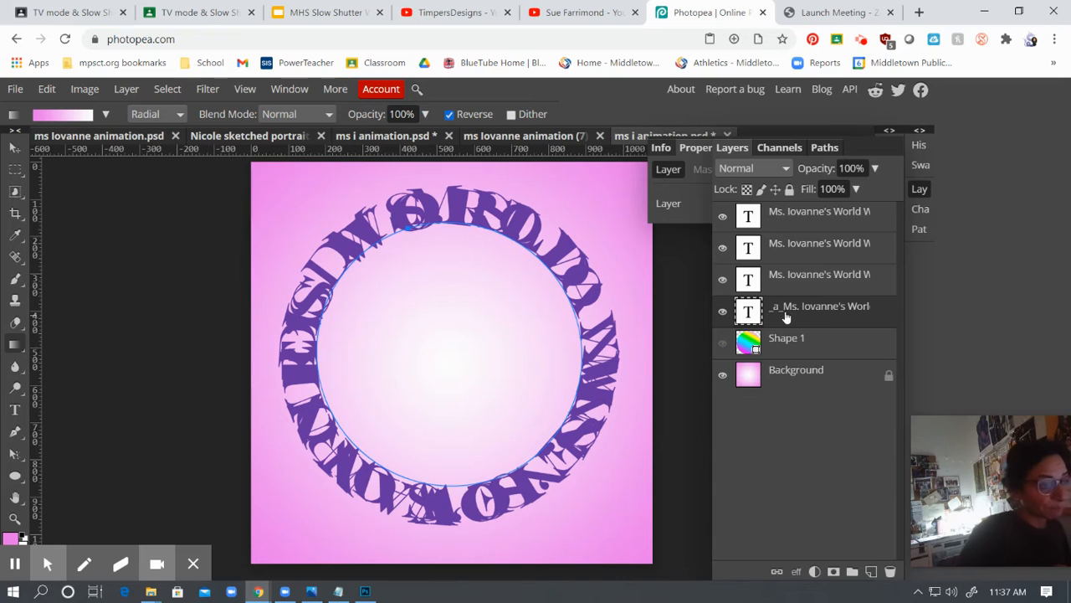
- Copy the "_a_" prefix from the lowest text layer's name and add it to the front of the name of the text layer above
{"action": "double_click", "coordinate": [781, 310]}
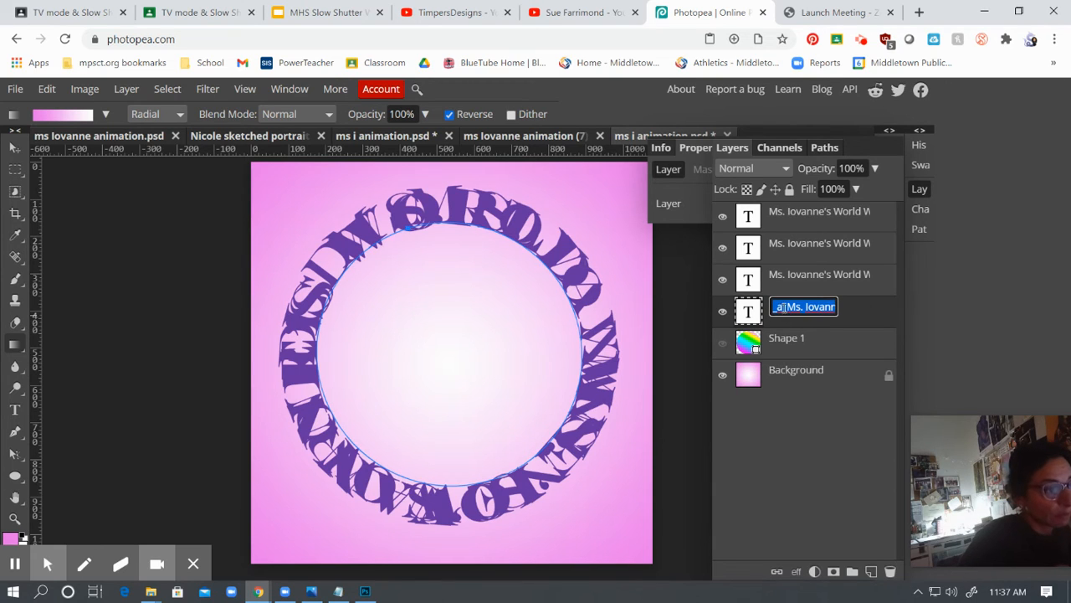
{"action": "left_click", "coordinate": [785, 307]}
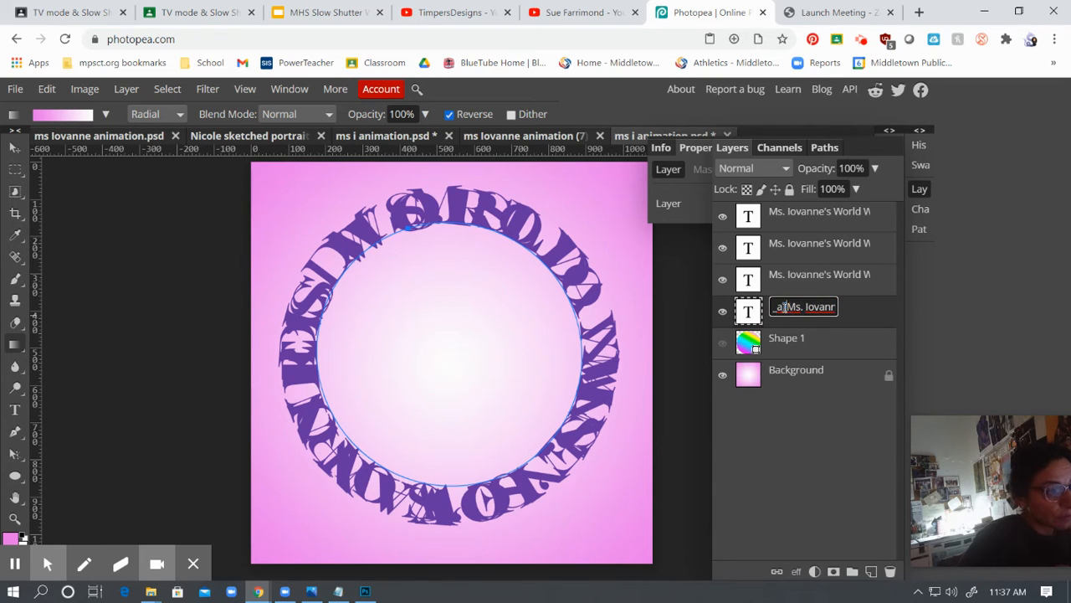
{"action": "left_click_drag", "start_coordinate": [784, 308], "coordinate": [772, 307]}
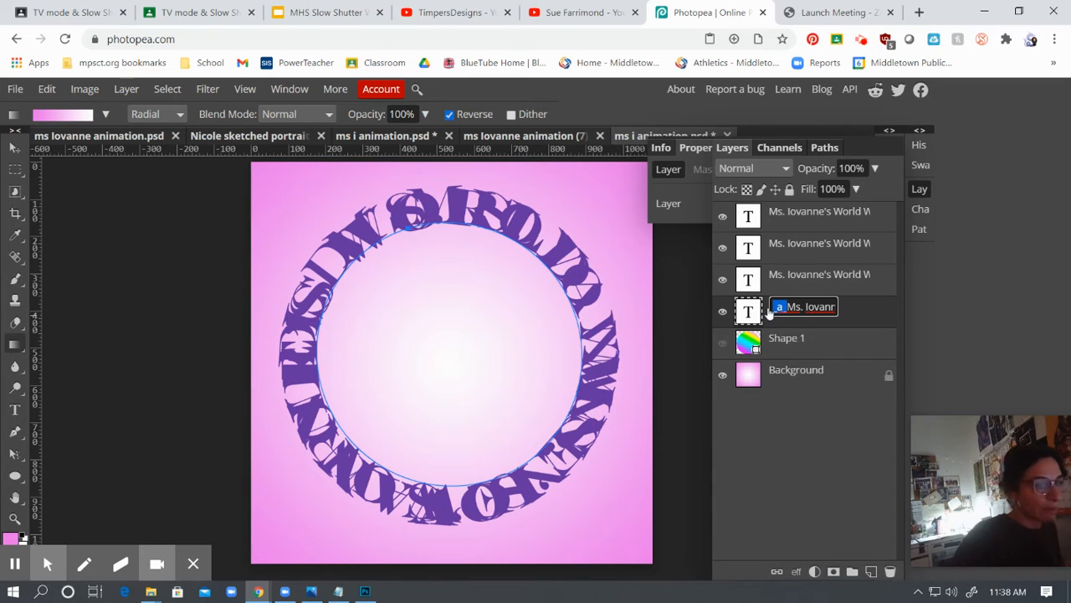
{"action": "double_click", "coordinate": [771, 274]}
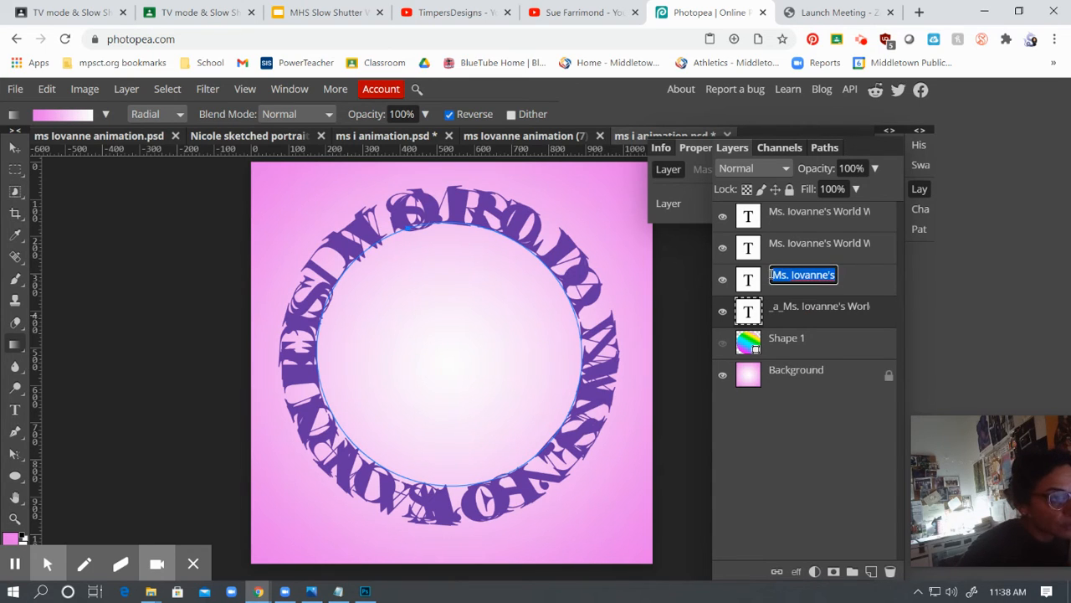
{"action": "left_click", "coordinate": [770, 274]}
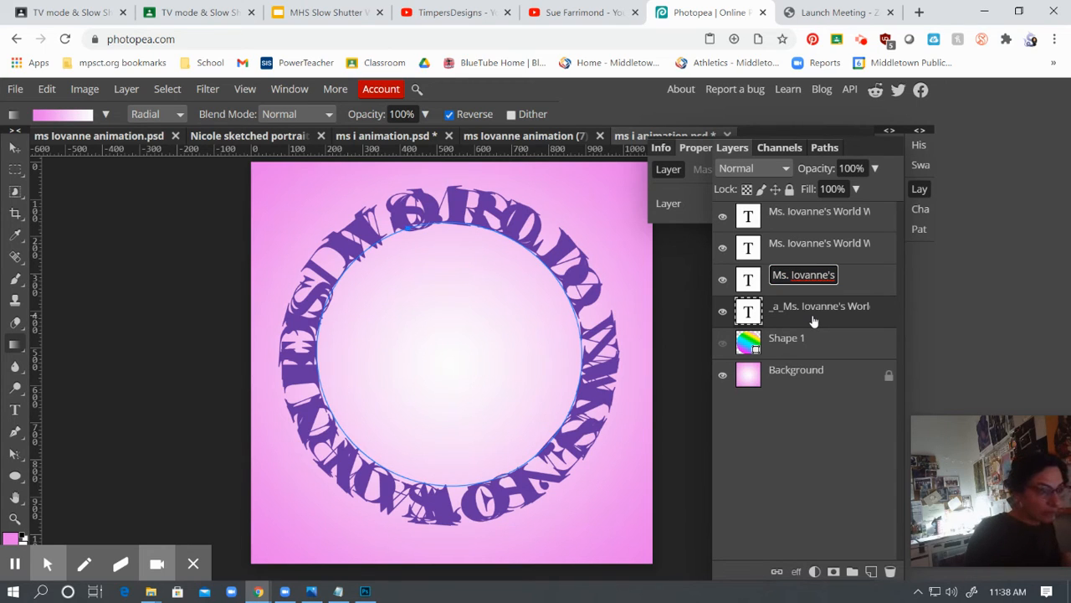
{"action": "type", "text": "_a_"}
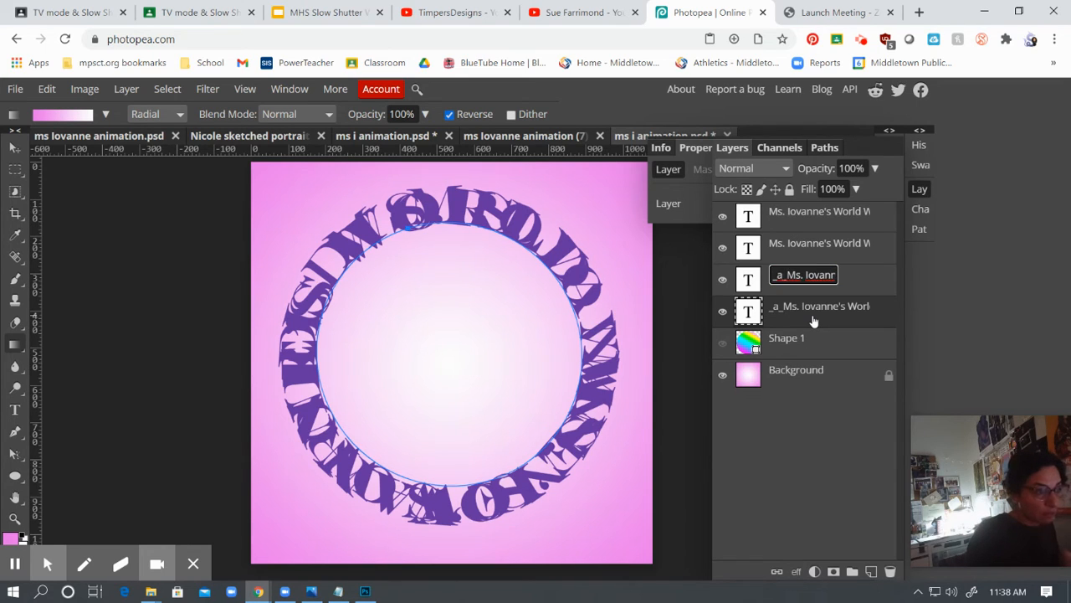
- Add the prefix "_a_" to the front of the name of the second text layer from the top
{"action": "double_click", "coordinate": [771, 244]}
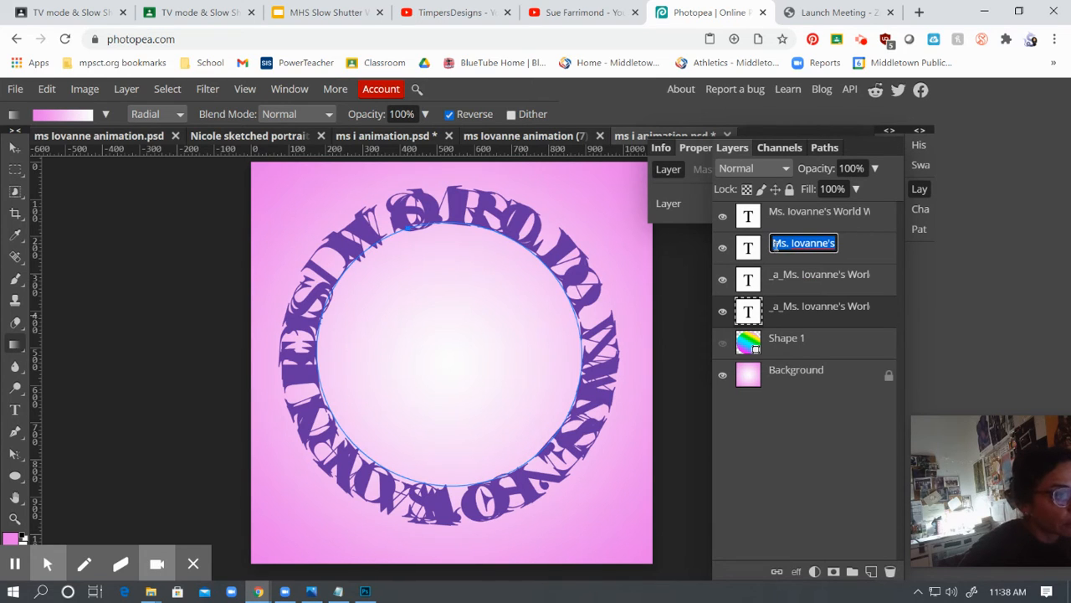
{"action": "left_click", "coordinate": [774, 243]}
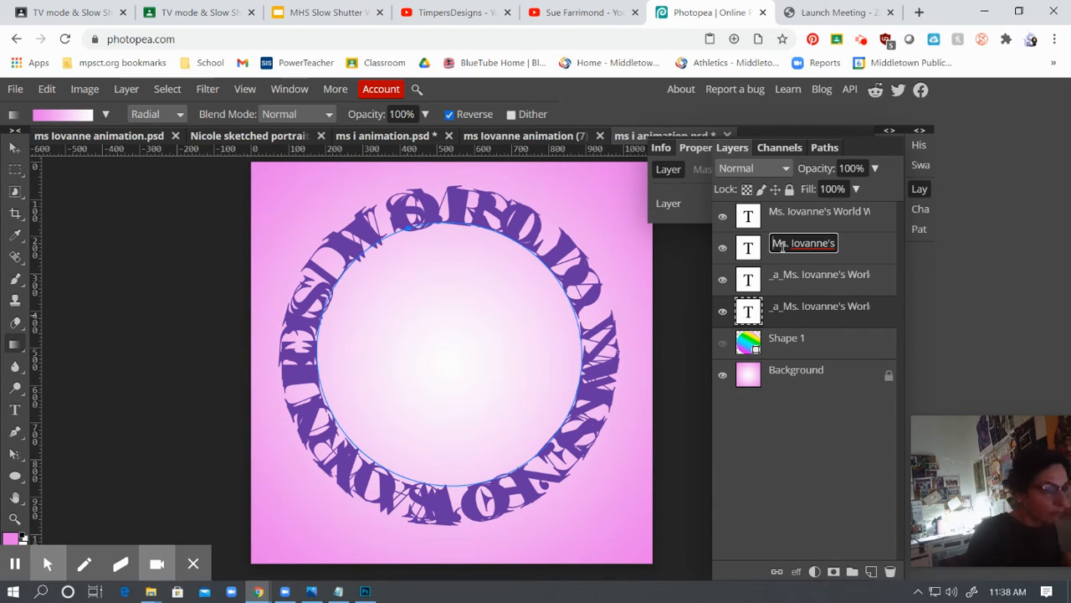
{"action": "type", "text": "_a_"}
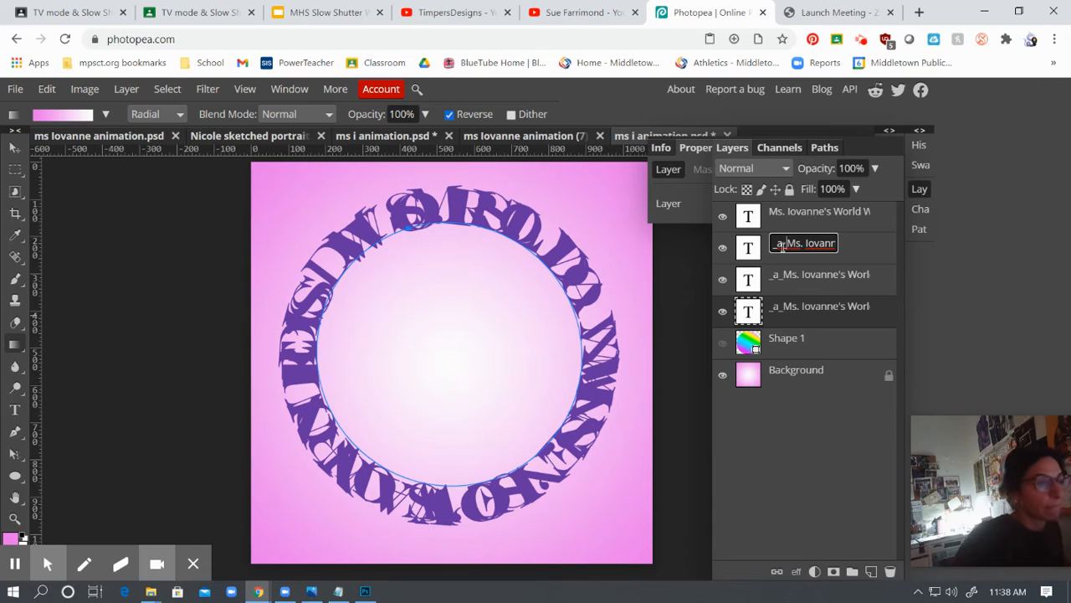
- Add the prefix "_a_" to the front of the topmost text layer's name
{"action": "key", "text": "Return"}
{"action": "double_click", "coordinate": [772, 214]}
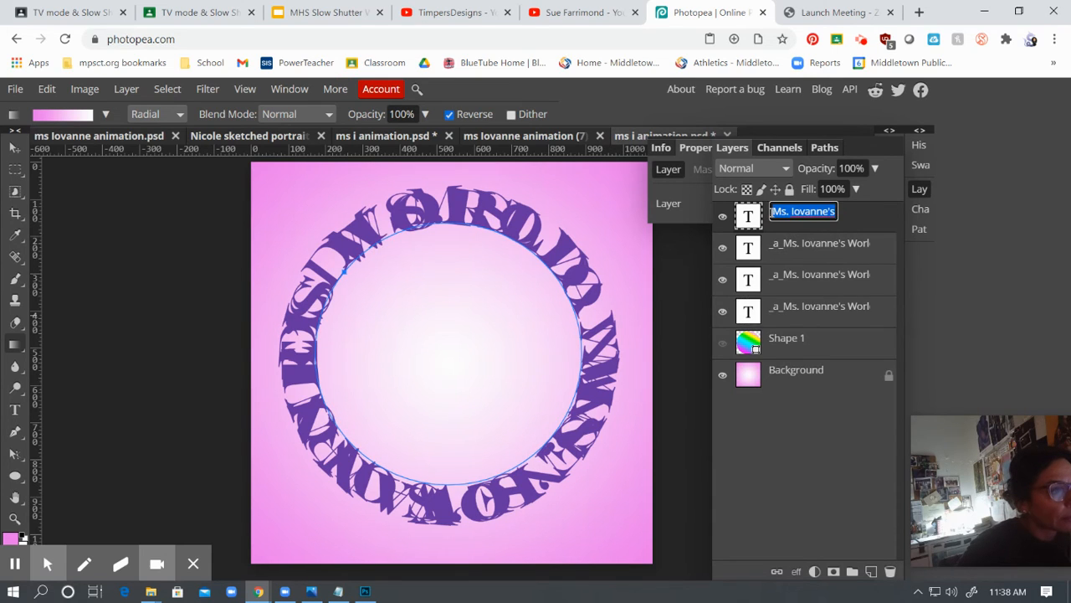
{"action": "left_click", "coordinate": [771, 212]}
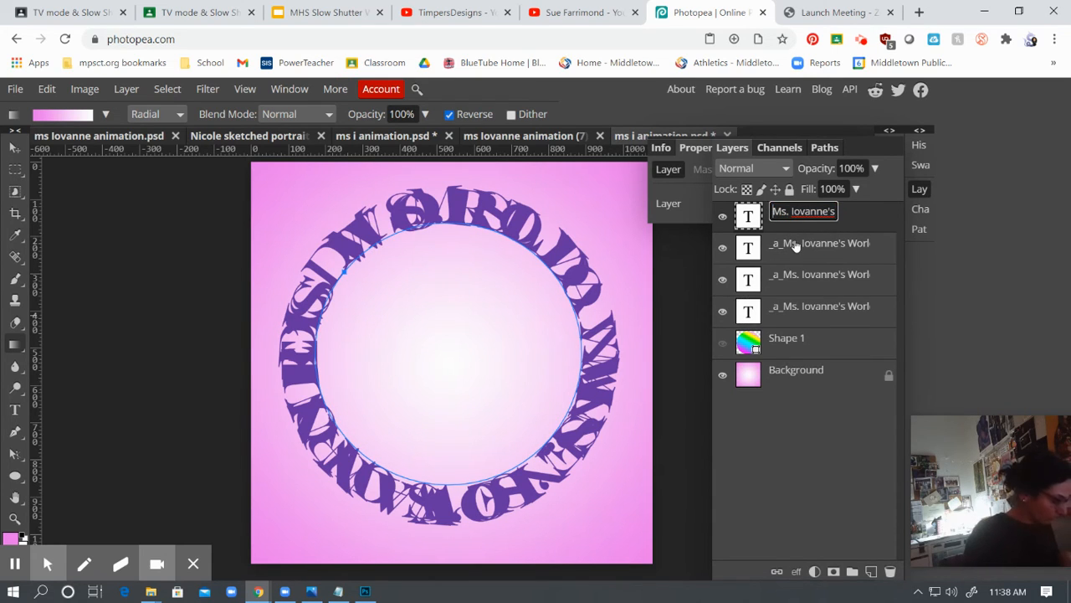
{"action": "type", "text": "_a_"}
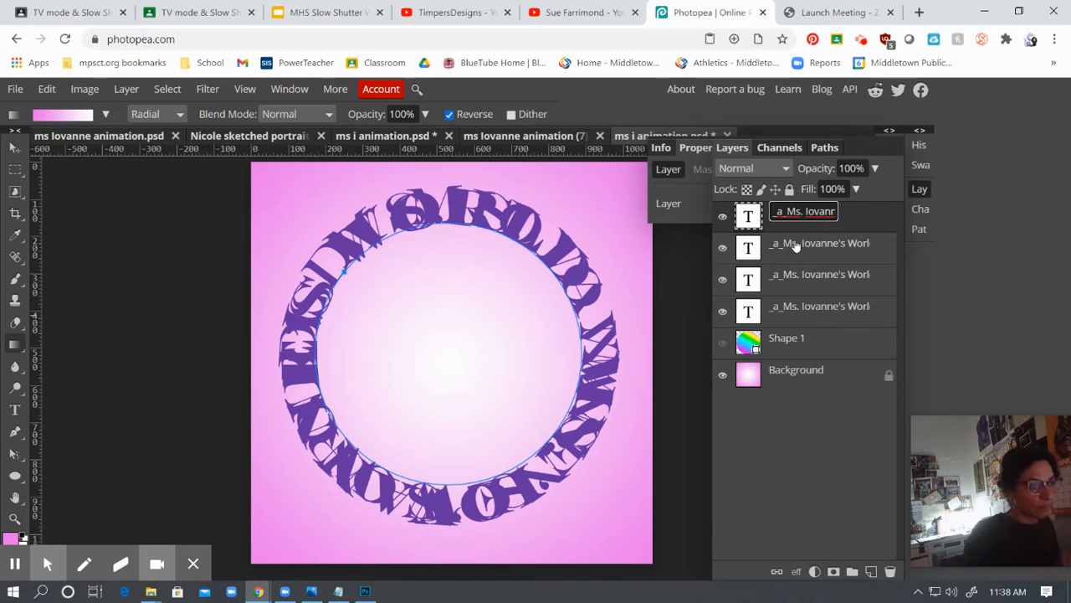
{"action": "key", "text": "Return"}
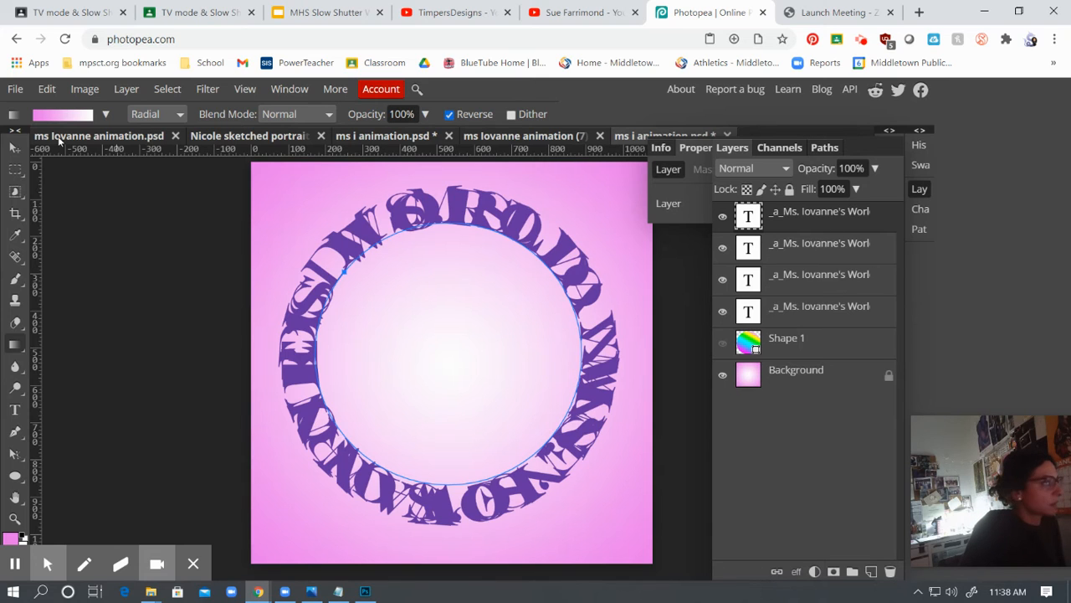
- Start exporting the layered text animation as a GIF, bringing up its Save for web settings and preview
{"action": "left_click", "coordinate": [14, 92]}
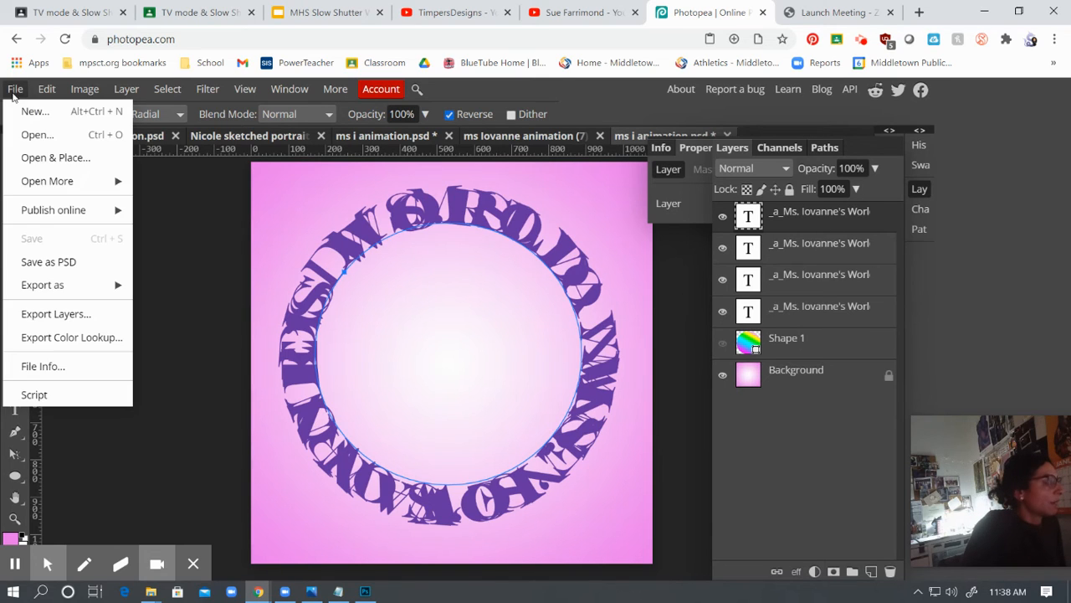
{"action": "left_click", "coordinate": [65, 286]}
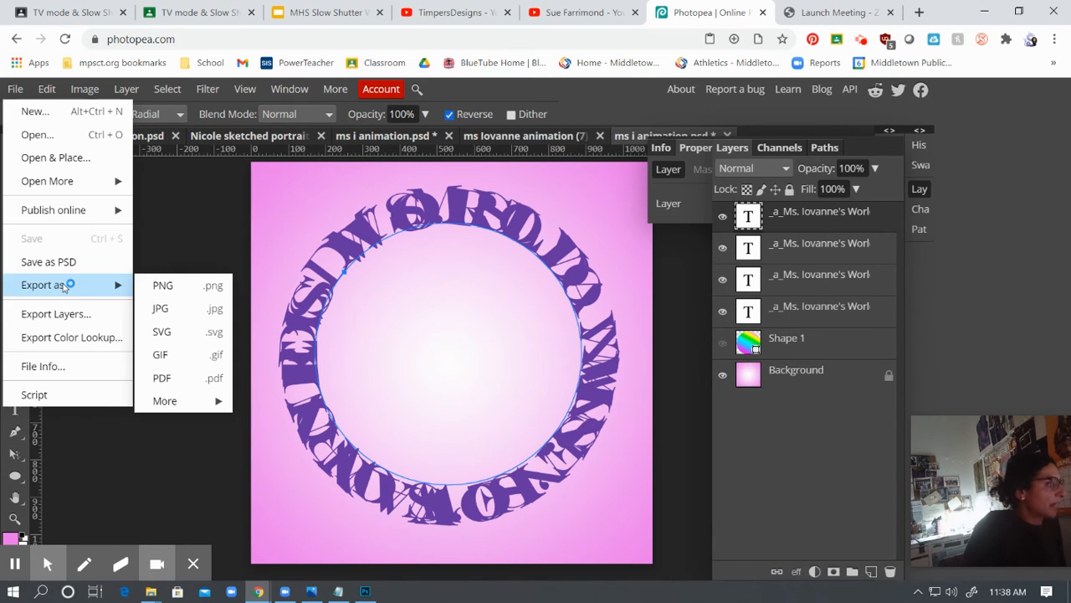
{"action": "left_click", "coordinate": [176, 359]}
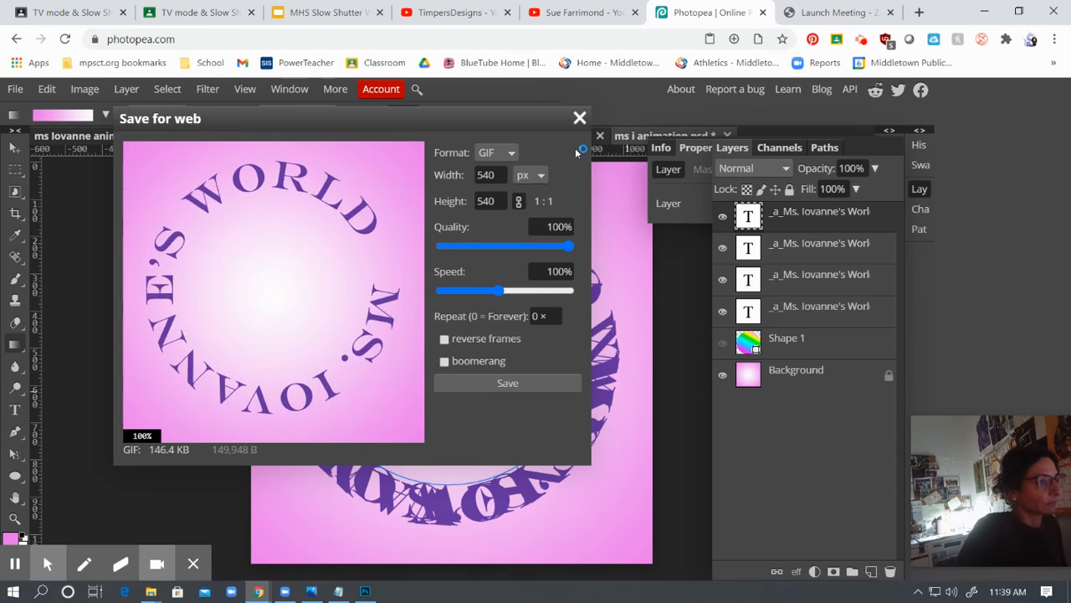
{"action": "left_click", "coordinate": [15, 563]}
{"action": "left_click", "coordinate": [17, 564]}
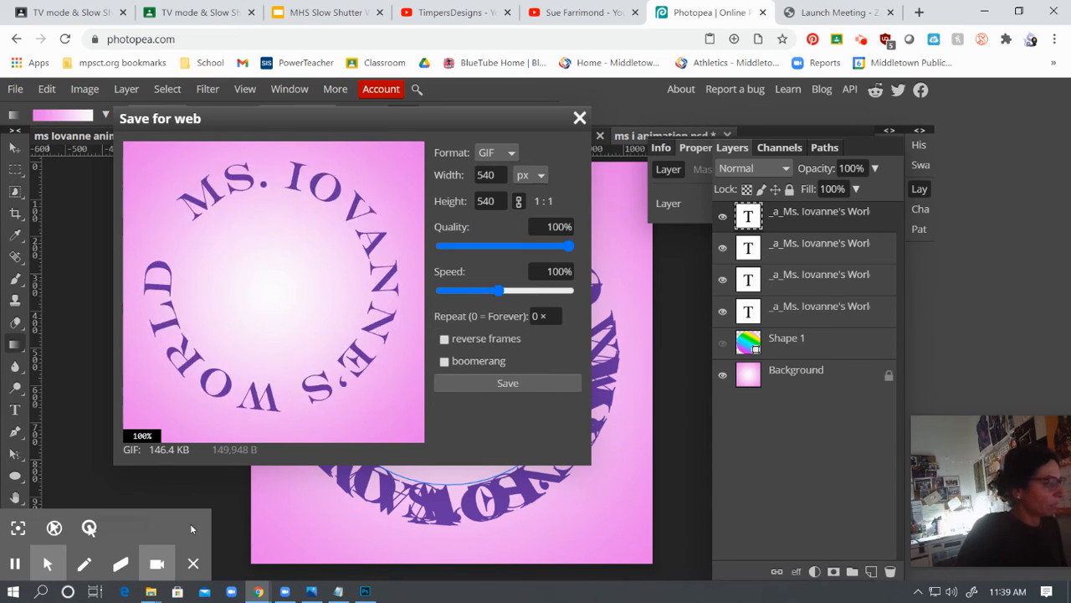
- Start saving the GIF and browse to the "Destructive text logos" folder within "Period 3 Digital Art" on the Photography drive
{"action": "left_click", "coordinate": [508, 383]}
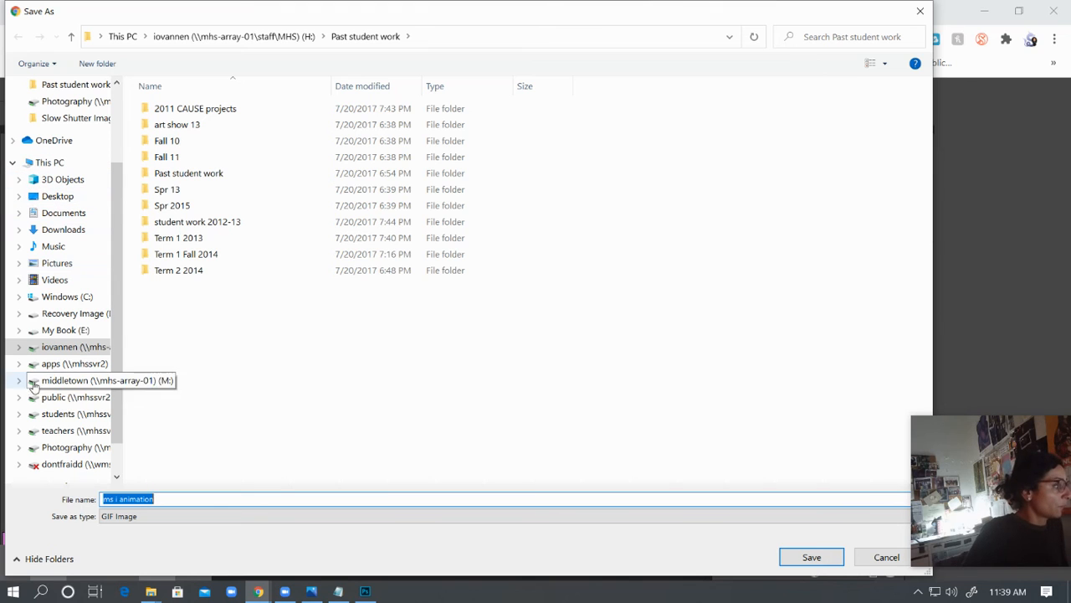
{"action": "left_click", "coordinate": [81, 447]}
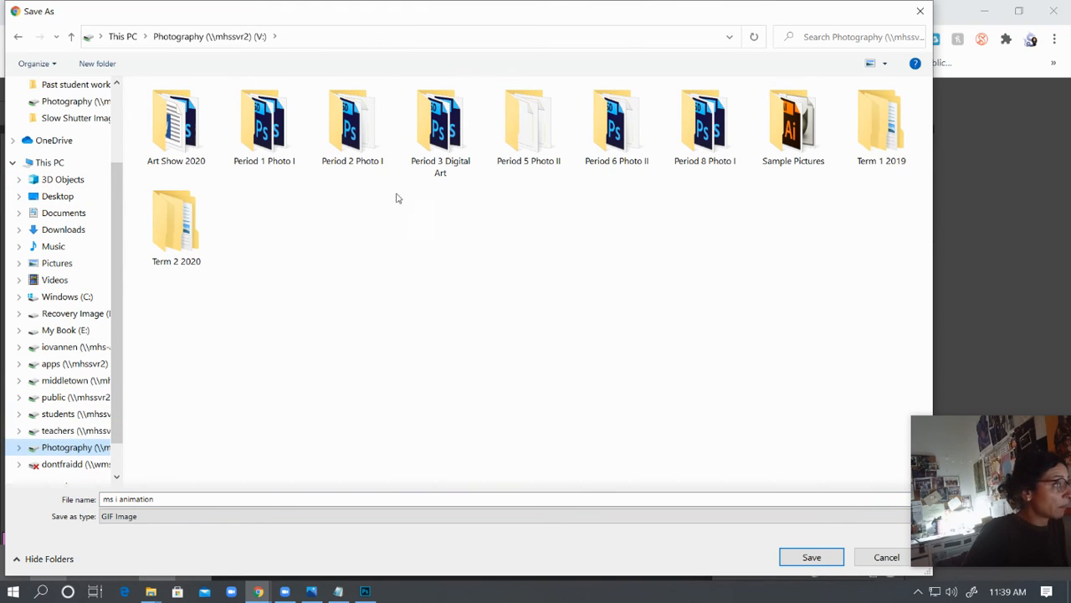
{"action": "double_click", "coordinate": [431, 152]}
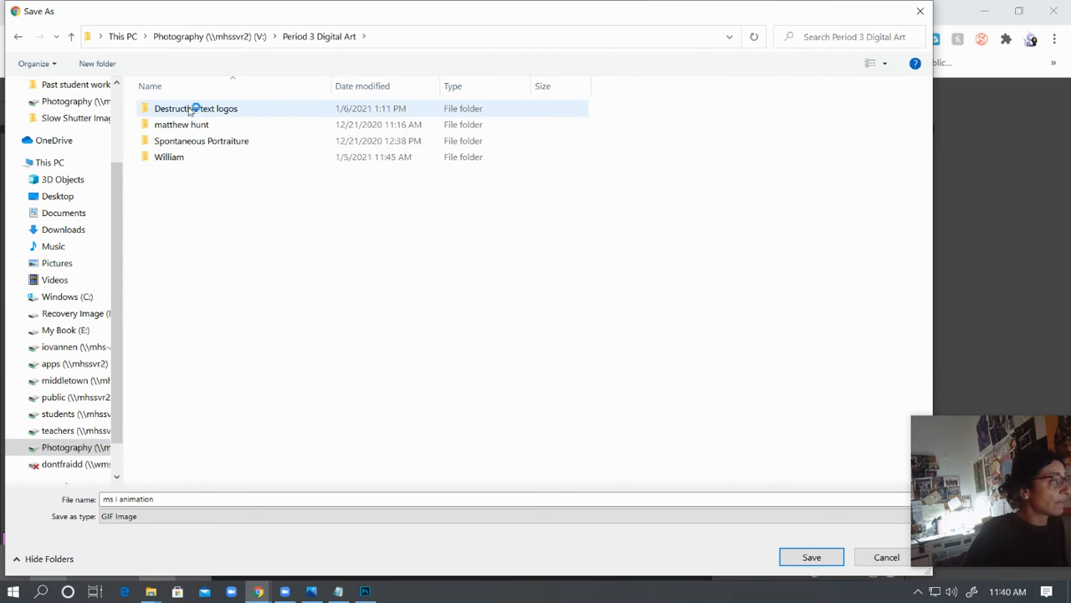
{"action": "double_click", "coordinate": [245, 110]}
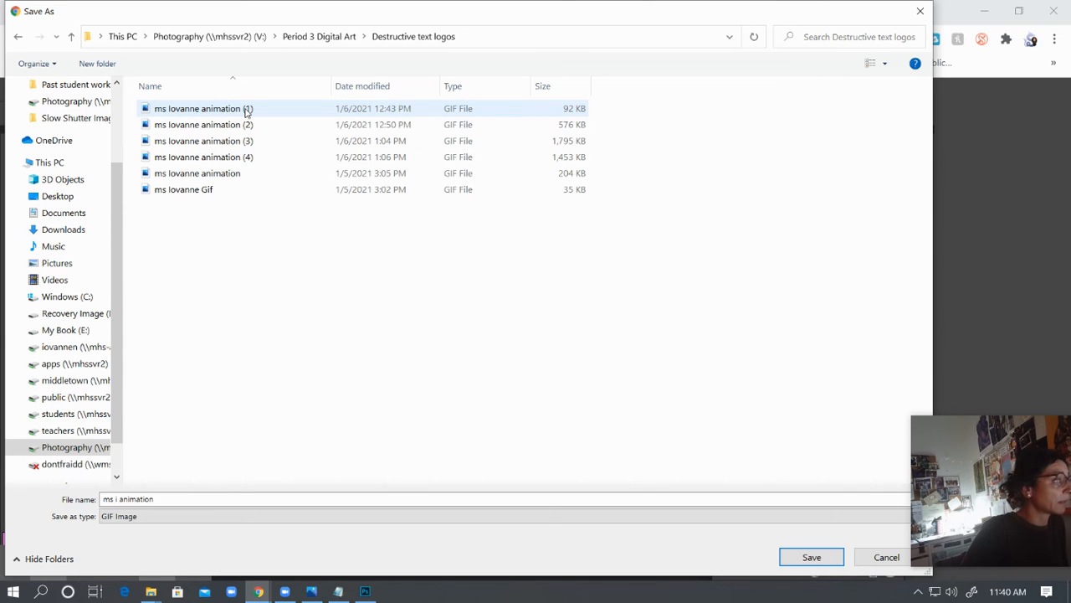
- Create a folder named "Circle animation" inside "Destructive text logos" and save the GIF there as "ms i animation"
{"action": "left_click", "coordinate": [86, 67]}
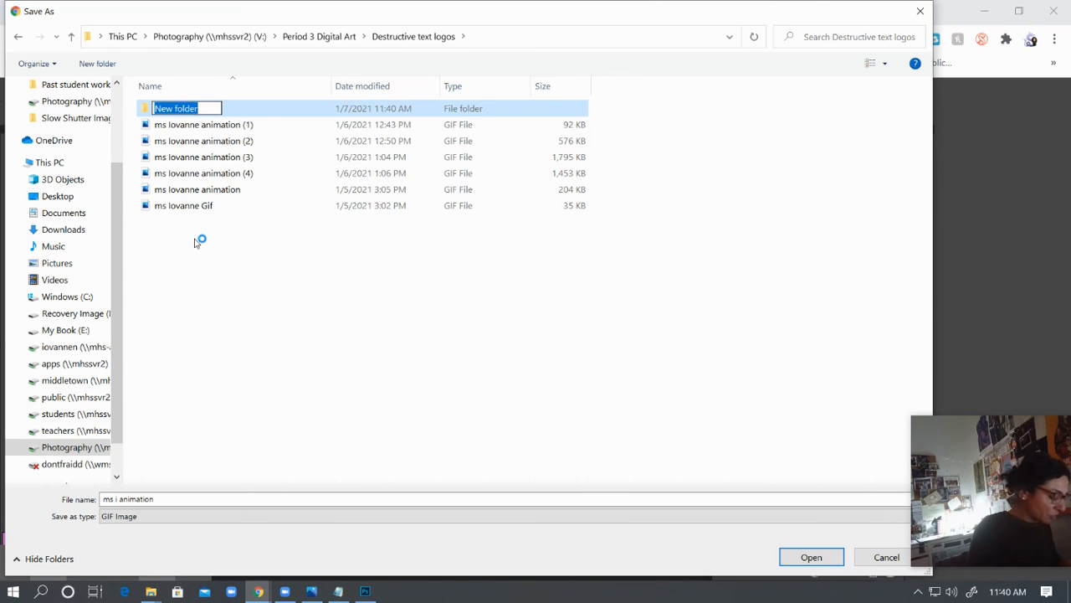
{"action": "type", "text": "Ci"}
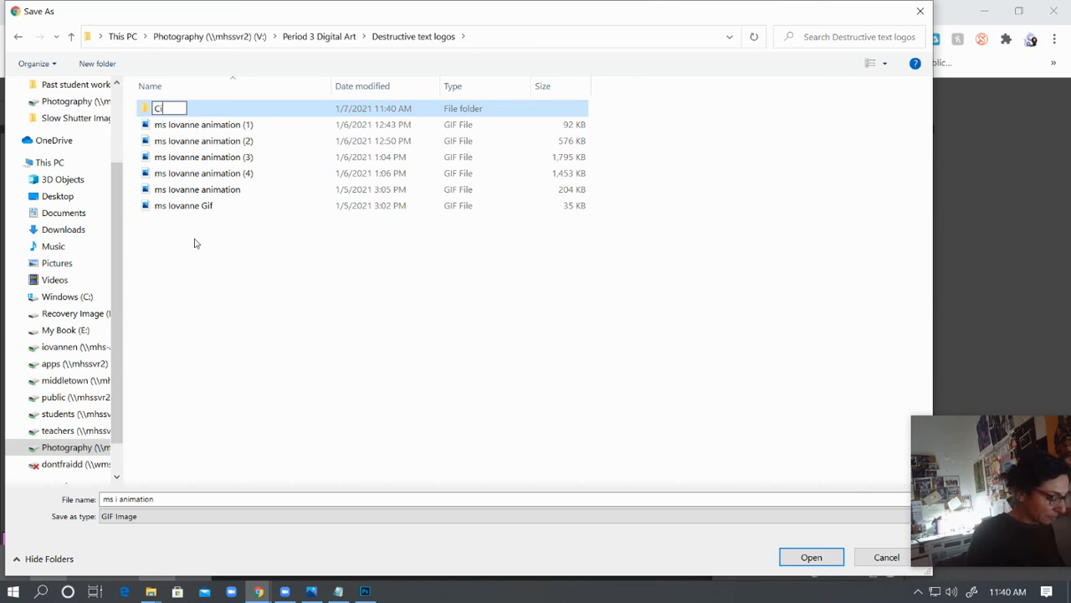
{"action": "type", "text": "rcle a"}
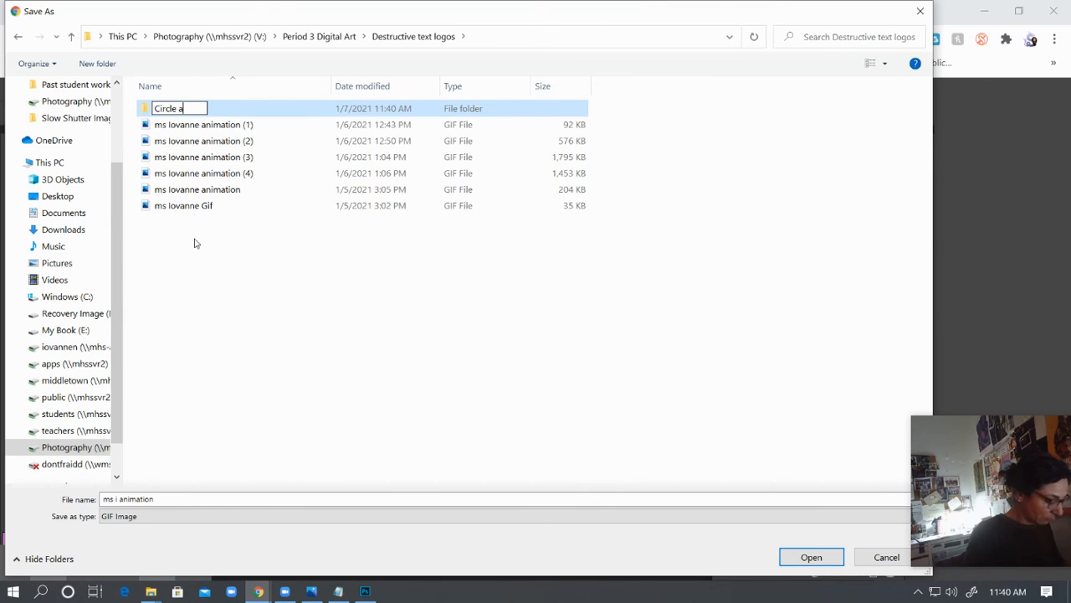
{"action": "type", "text": "nimation"}
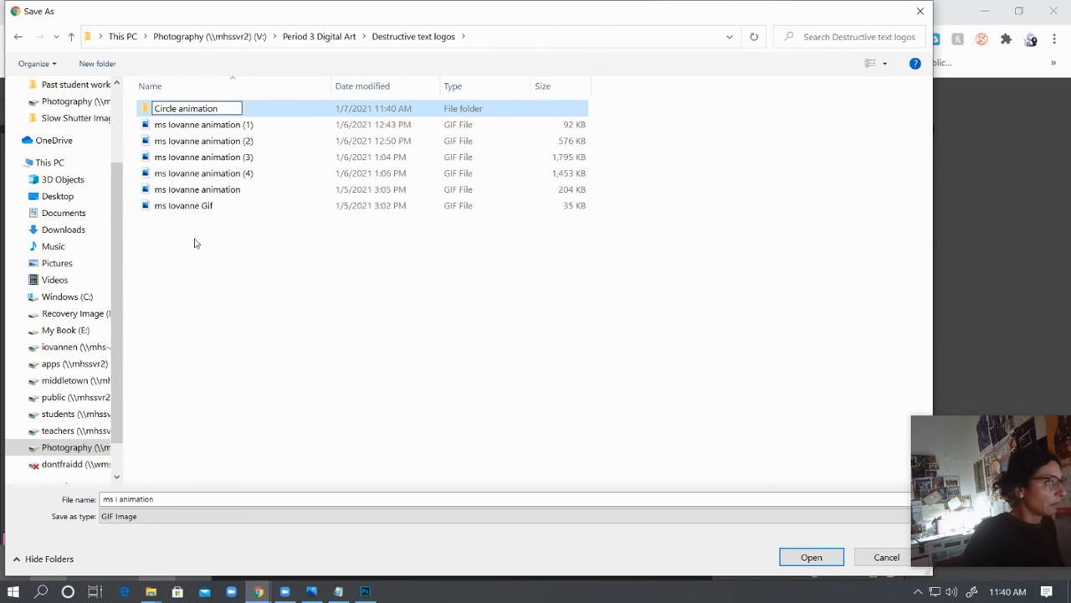
{"action": "left_click", "coordinate": [592, 506]}
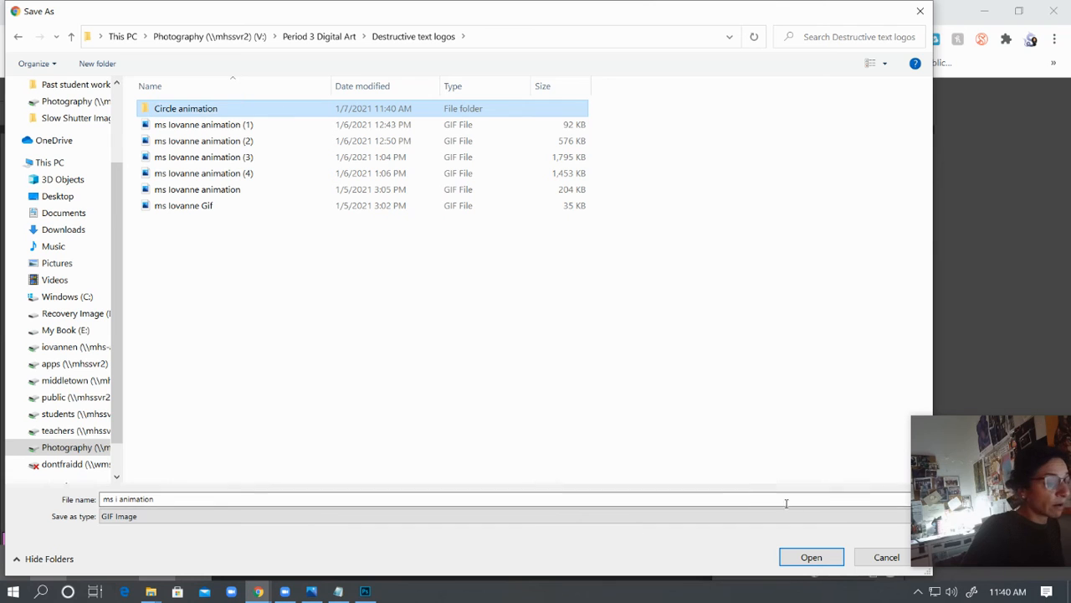
{"action": "left_click", "coordinate": [823, 563]}
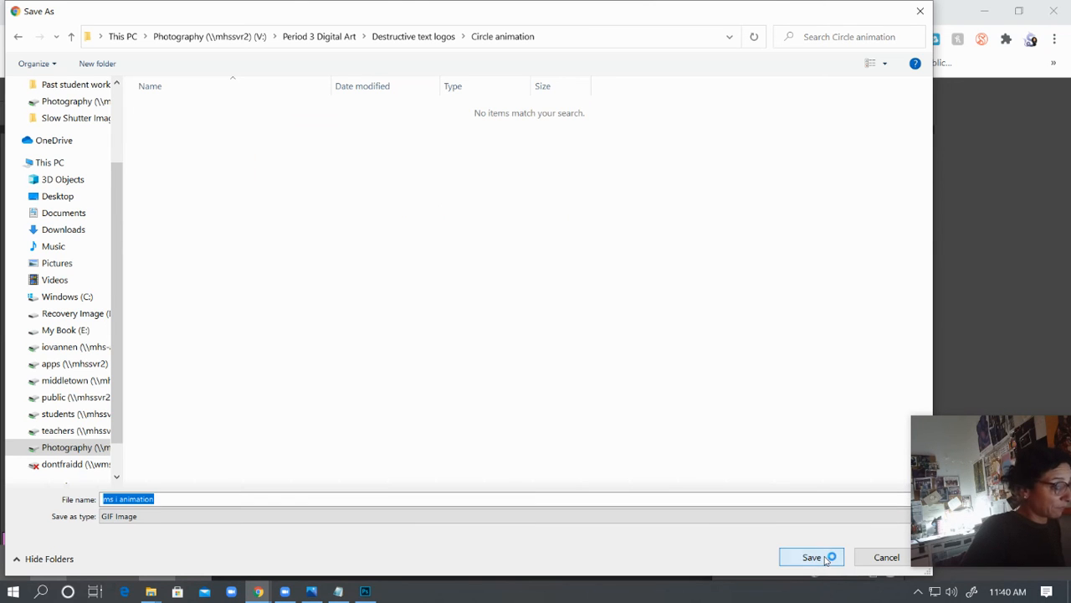
{"action": "left_click", "coordinate": [794, 558]}
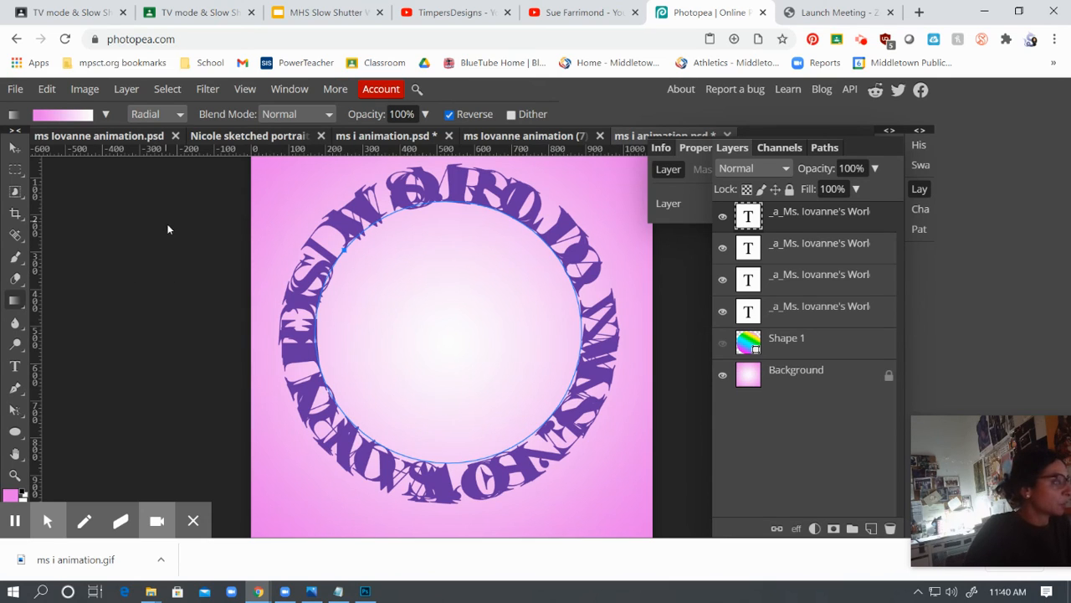
- Save the document as a PSD and open it in Photoshop, leaving the missing font unresolved
{"action": "left_click", "coordinate": [16, 89]}
{"action": "mouse_move", "coordinate": [58, 289]}
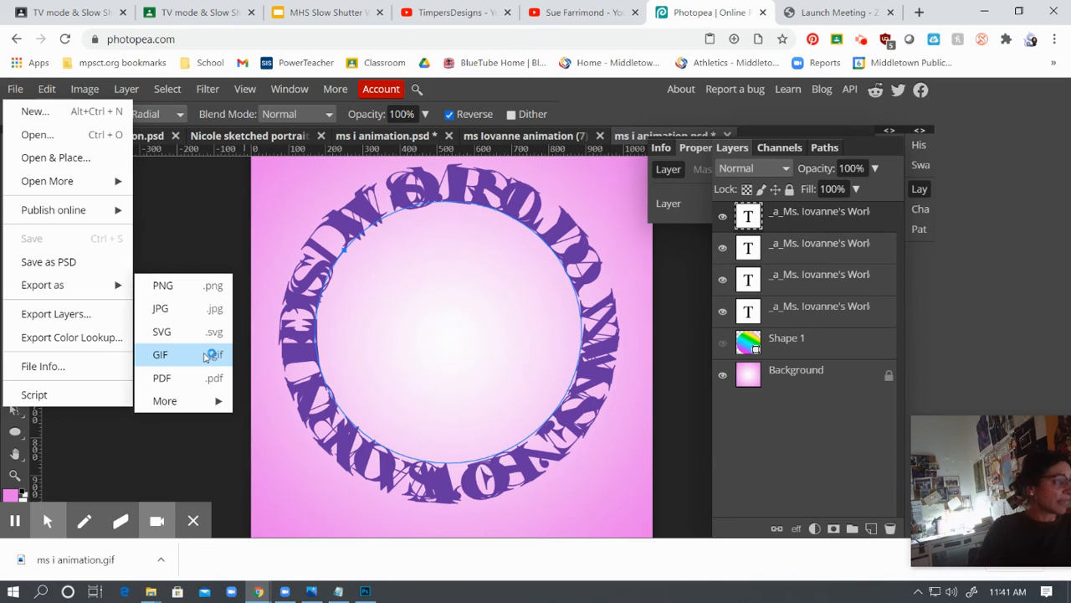
{"action": "left_click", "coordinate": [65, 264]}
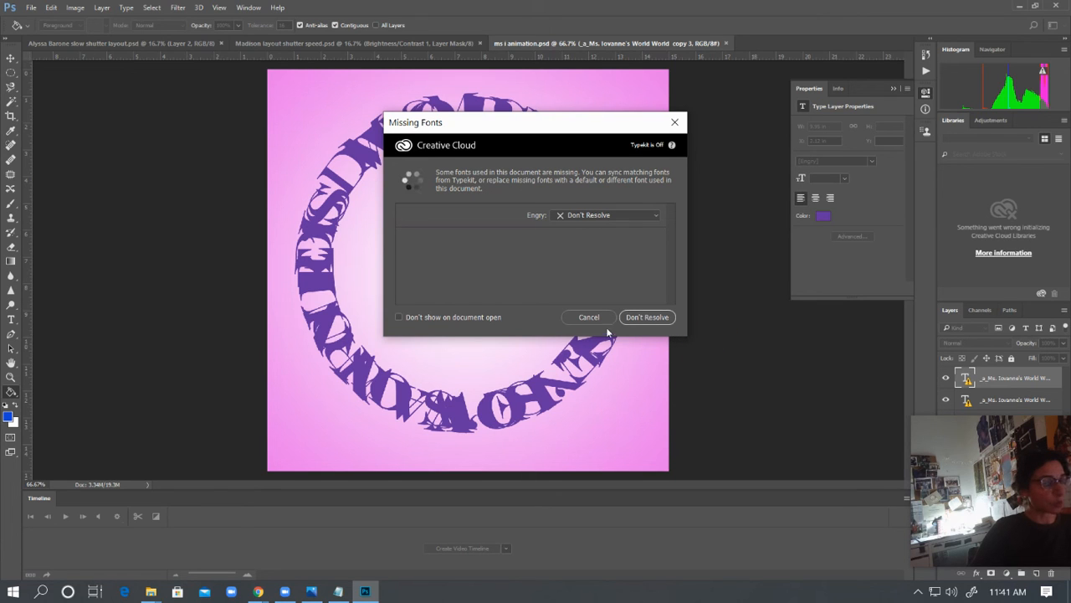
{"action": "left_click", "coordinate": [651, 316]}
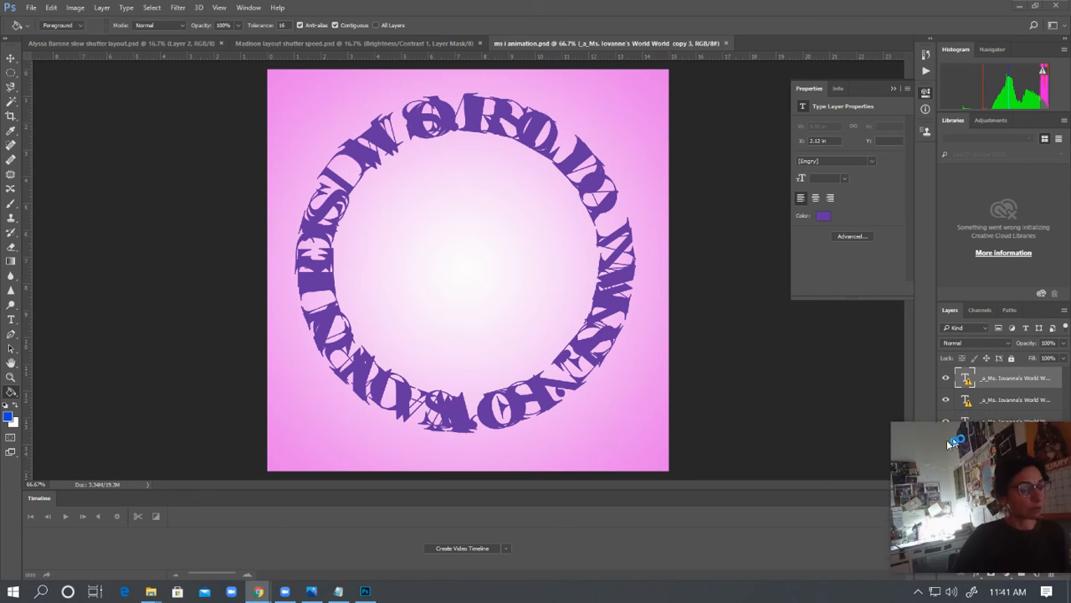
{"action": "left_click_drag", "start_coordinate": [969, 431], "coordinate": [774, 447]}
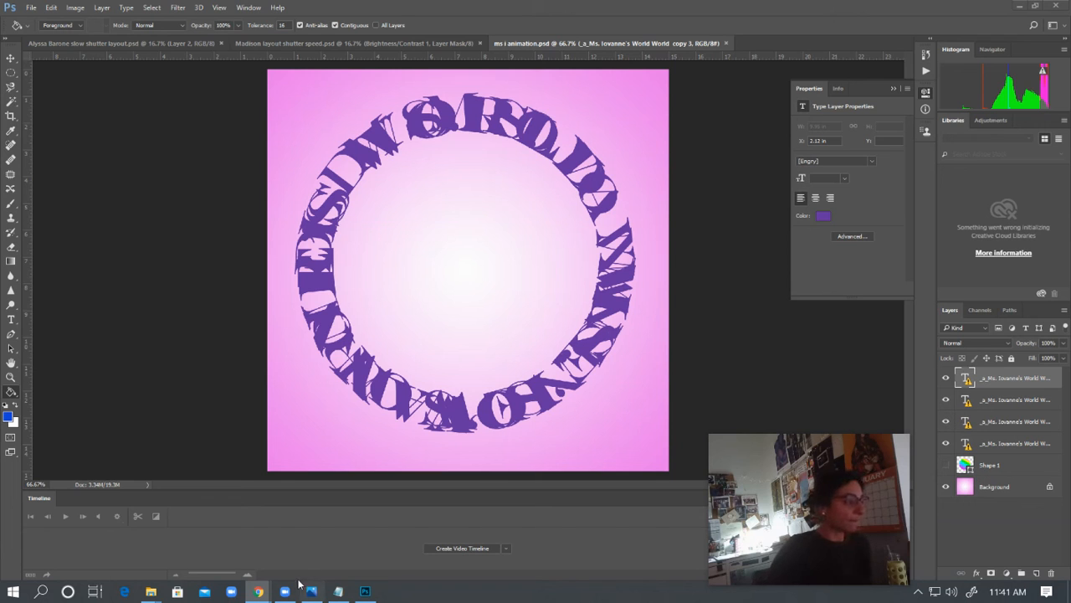
- Switch to File Explorer and locate the "ms i animation" PSD in the Downloads folder
{"action": "mouse_move", "coordinate": [155, 592]}
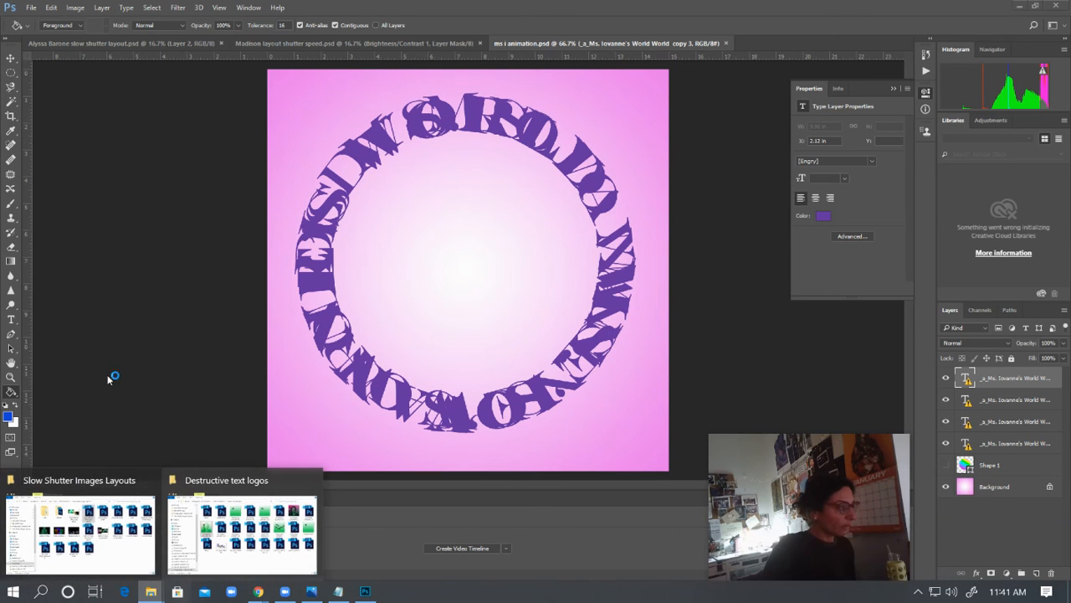
{"action": "left_click", "coordinate": [114, 537]}
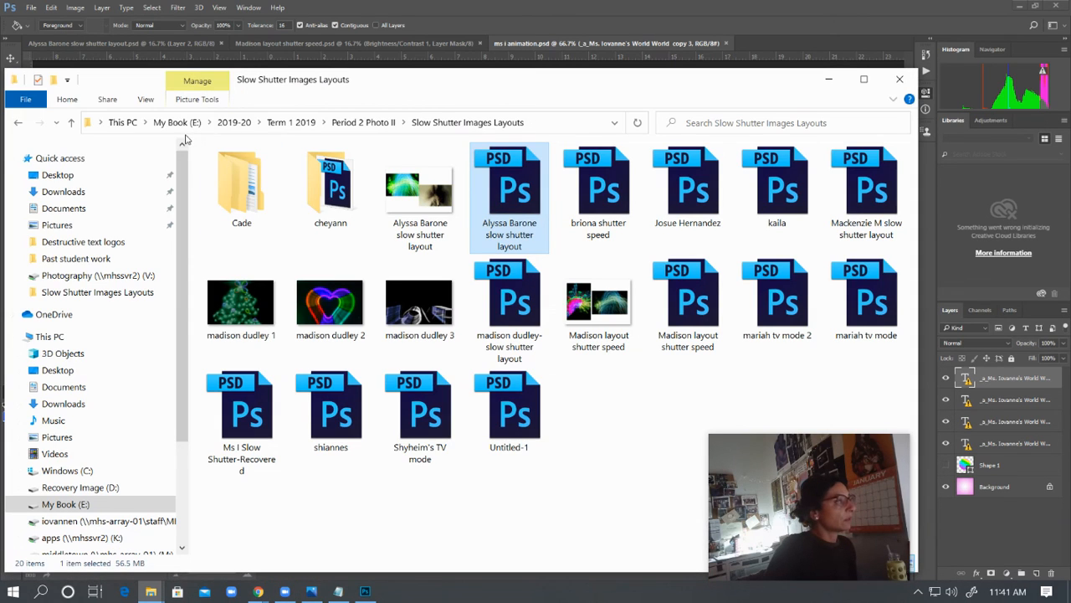
{"action": "left_click", "coordinate": [75, 193]}
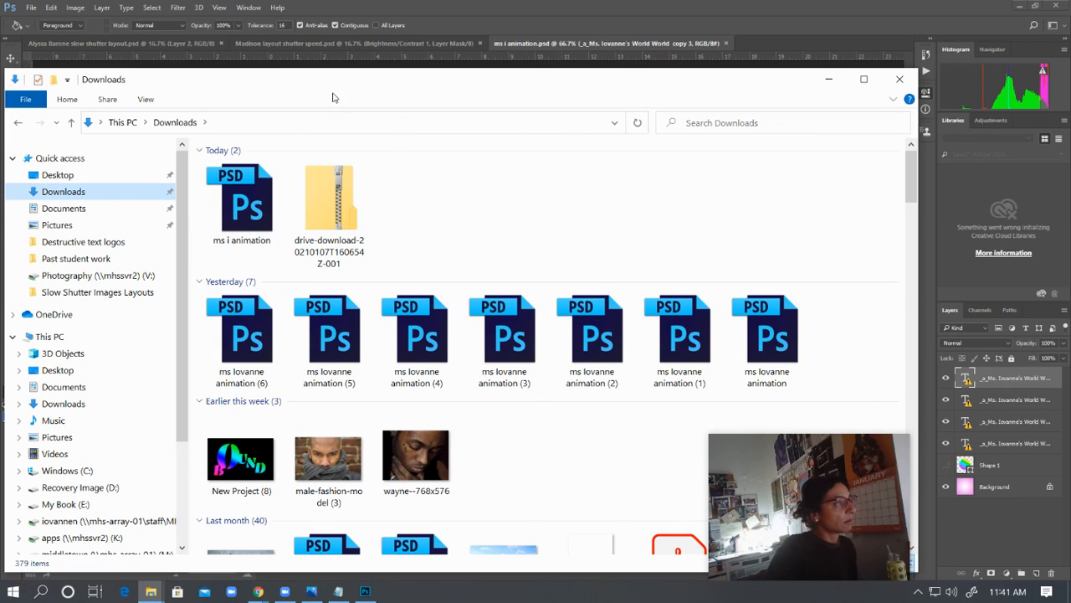
{"action": "double_click", "coordinate": [264, 226]}
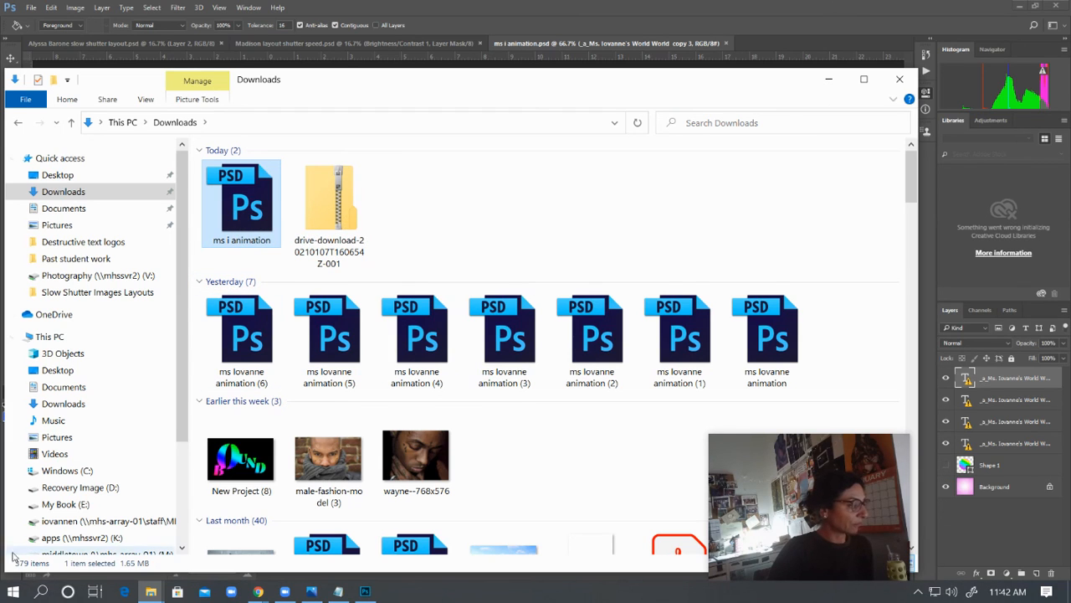
- Switch back to the Photopea document in the Chrome window
{"action": "mouse_move", "coordinate": [837, 553]}
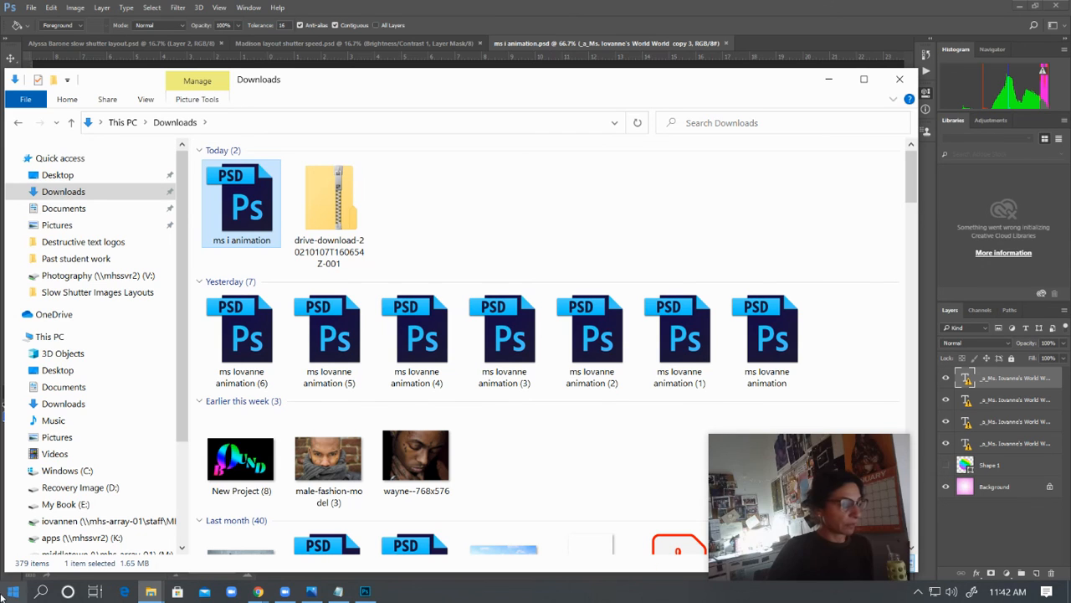
{"action": "left_click", "coordinate": [824, 516]}
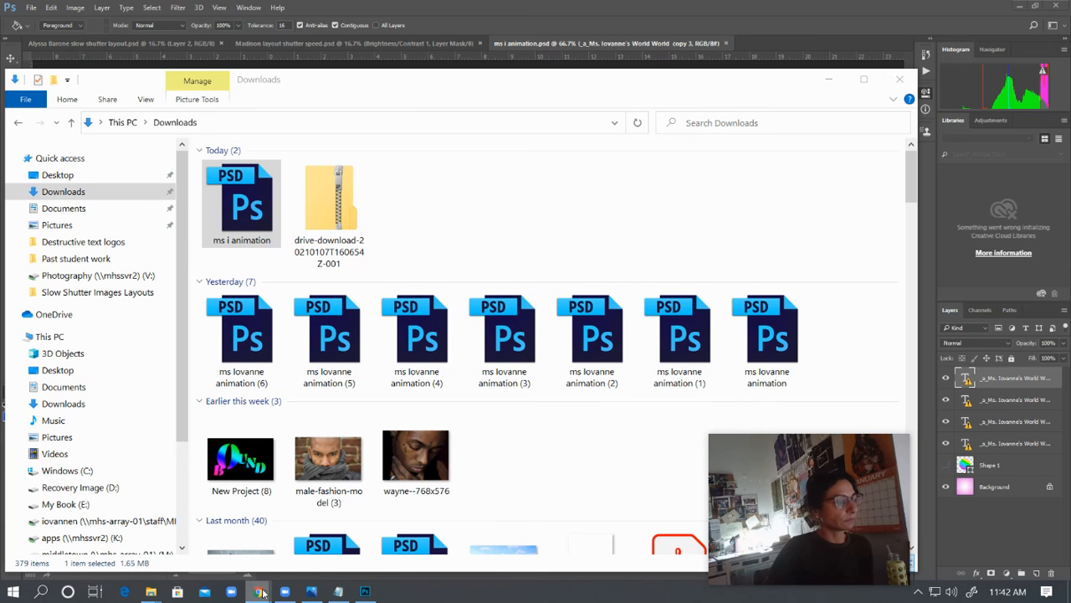
{"action": "mouse_move", "coordinate": [260, 591]}
{"action": "left_click", "coordinate": [67, 548]}
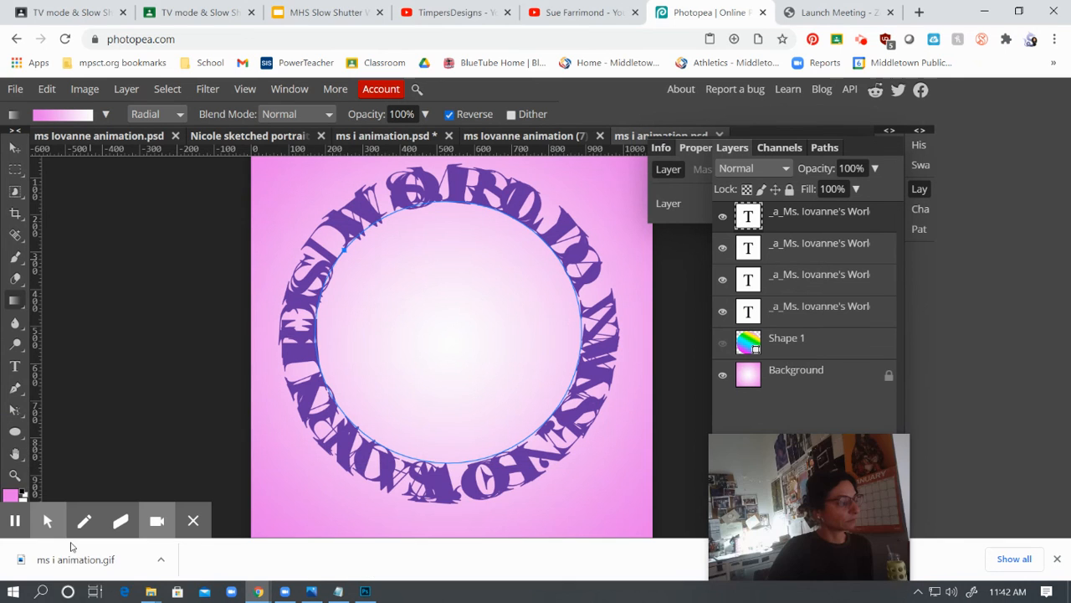